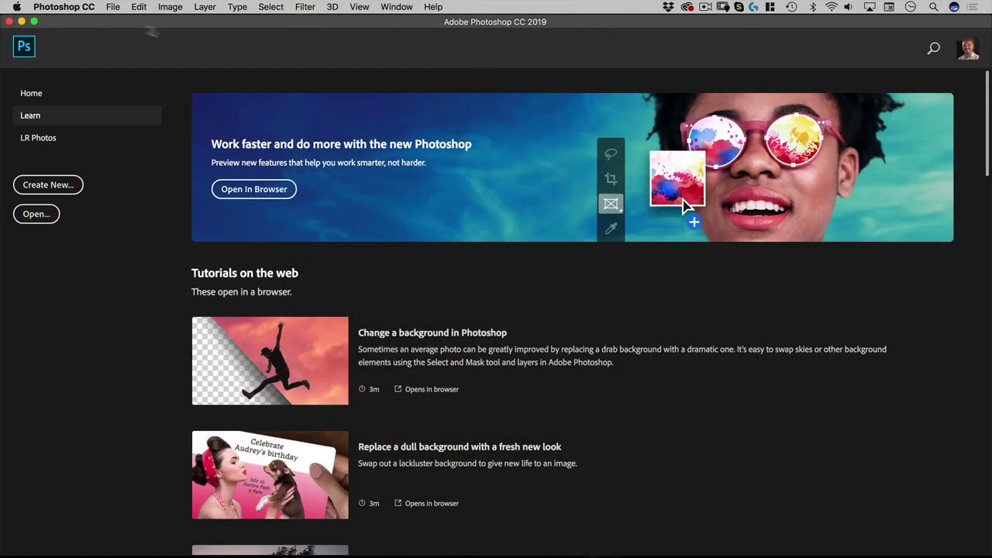
Open sample05-lucas-lenzi.jpg through the File > Open dialog
left_click(113, 7)
left_click(482, 140)
double_click(341, 132)
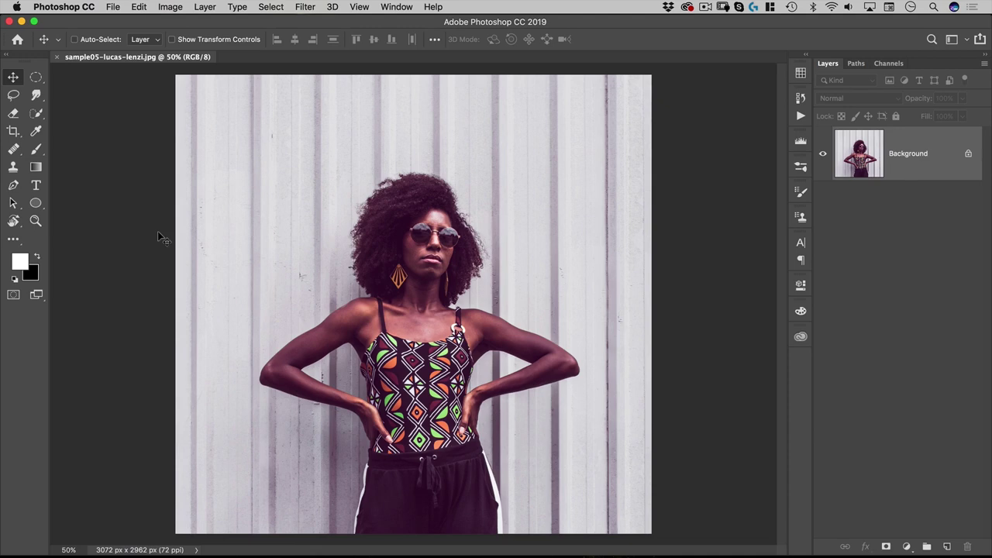
With Quick Selection active, run Select Subject on the woman and enter Select and Mask
left_click(36, 114)
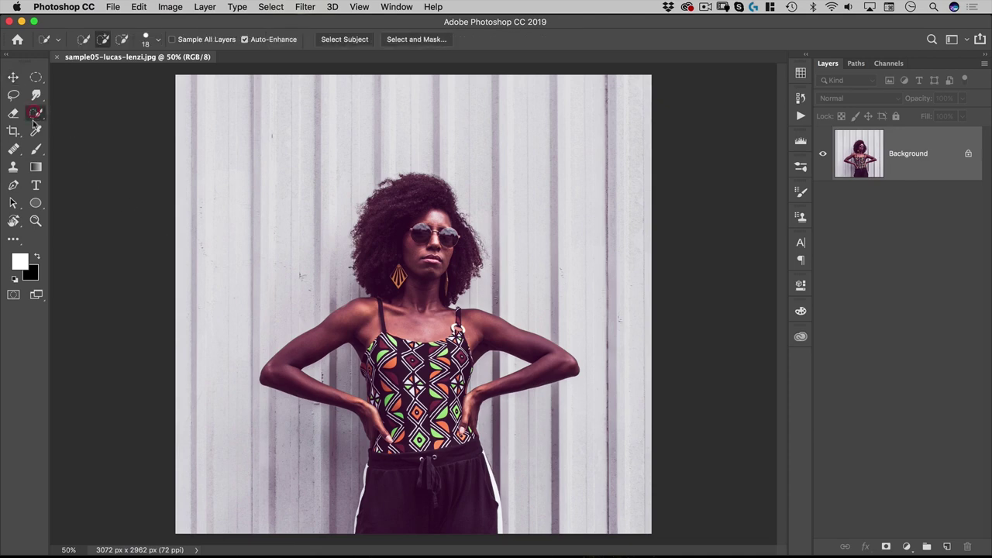
left_click(341, 39)
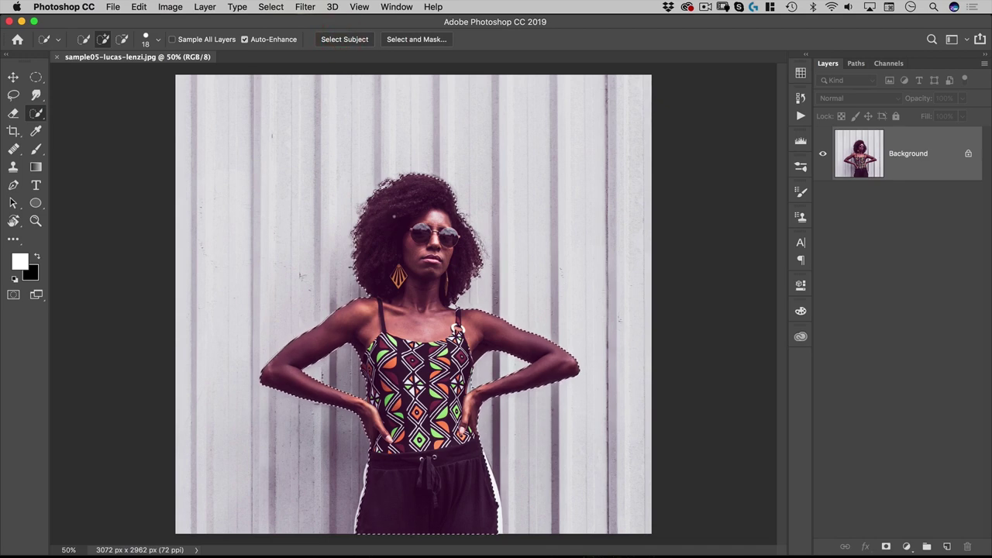
left_click(403, 40)
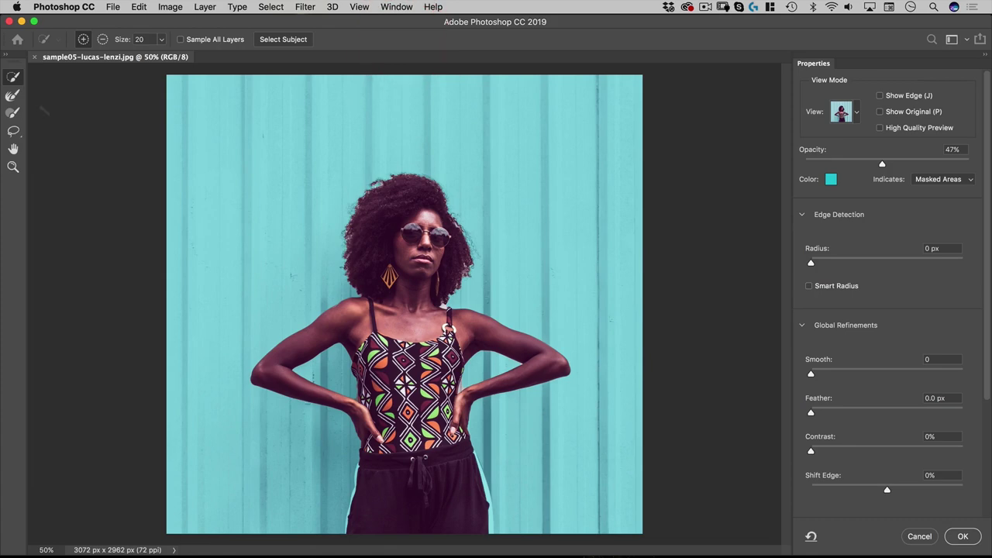
Set the Refine Edge Brush to about 138 px and bring the pants into view
left_click(11, 95)
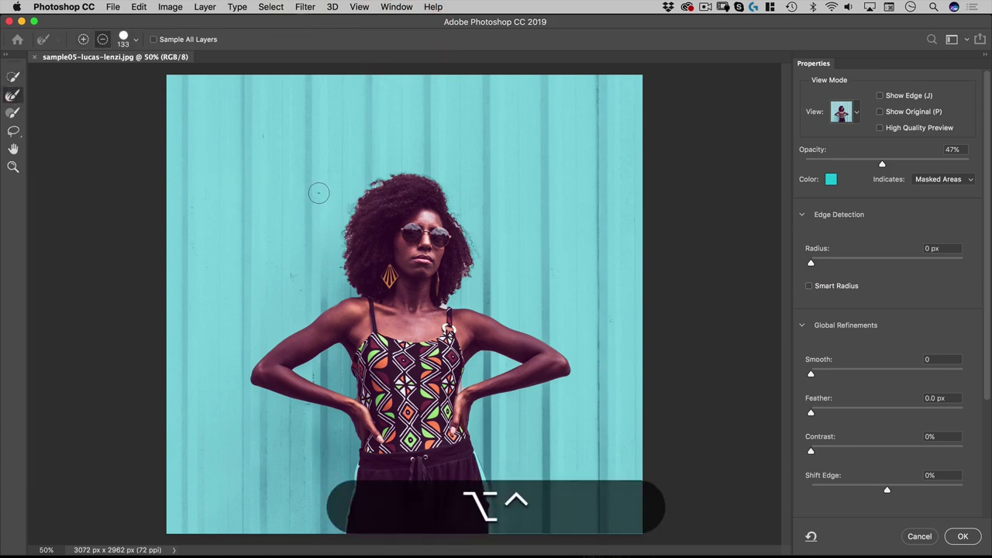
mouse_move(315, 192)
left_mouse_down()
mouse_move(306, 192)
mouse_move(314, 193)
left_mouse_up()
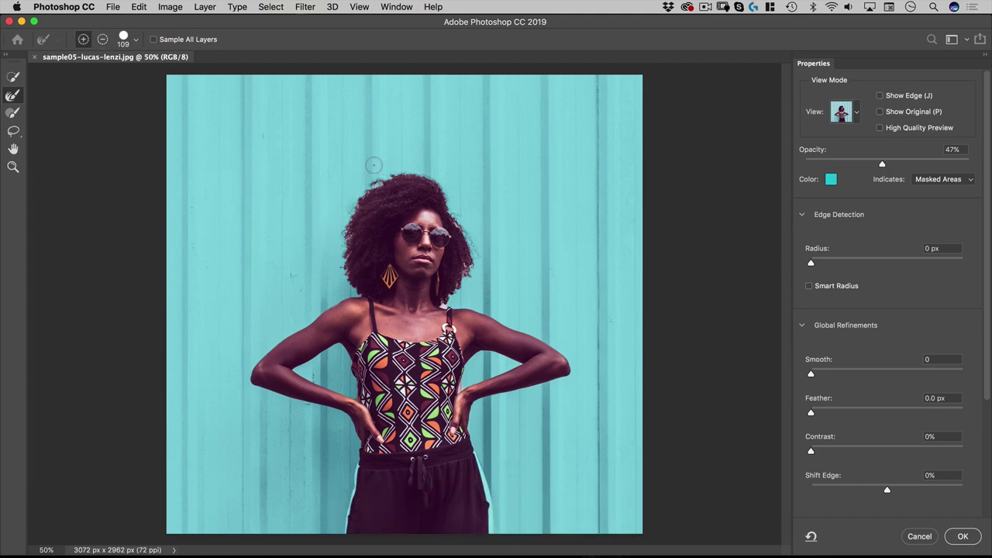
key("bracketleft")
key("bracketleft")
key("bracketleft")
key("bracketright")
left_click_drag(389, 164, 379, 166)
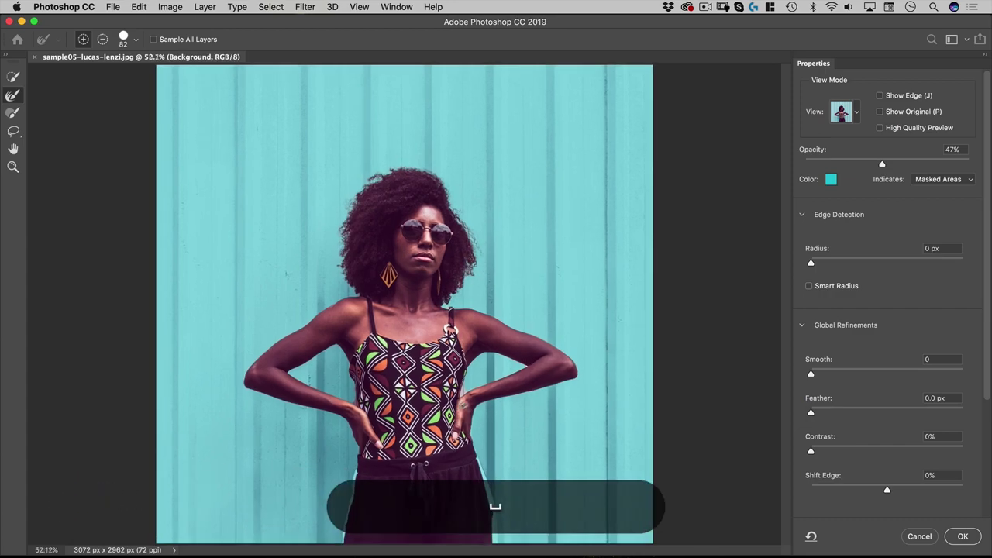
scroll(441, 420, "up", 5)
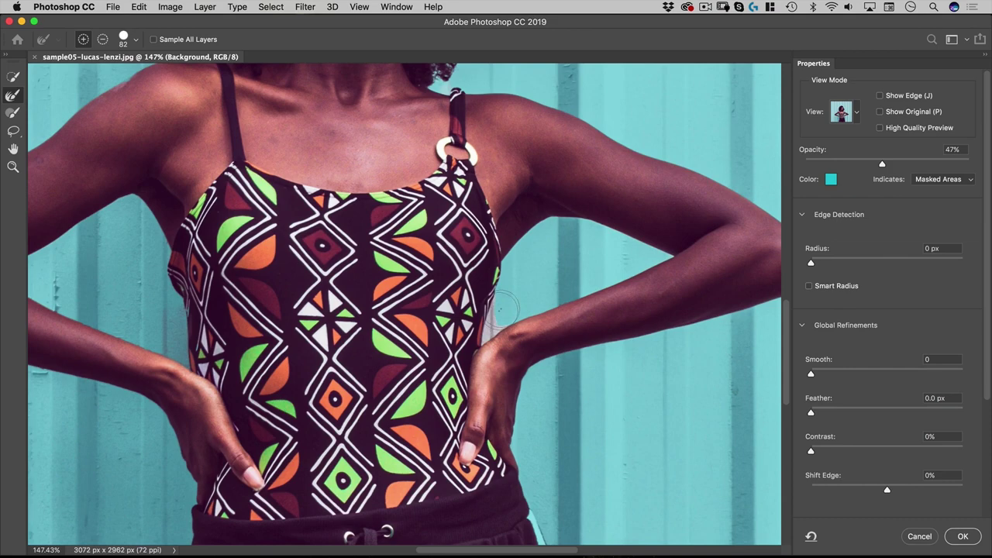
key("space")
left_click_drag(531, 411, 504, 187)
left_click_drag(481, 404, 496, 167)
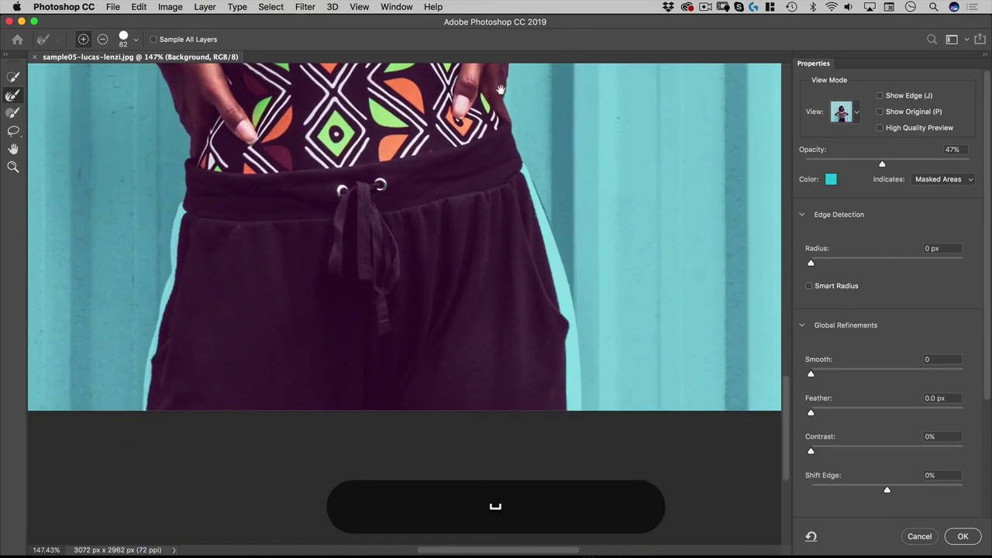
Add the white stripes along both edges of the pants to the selection
left_click(12, 77)
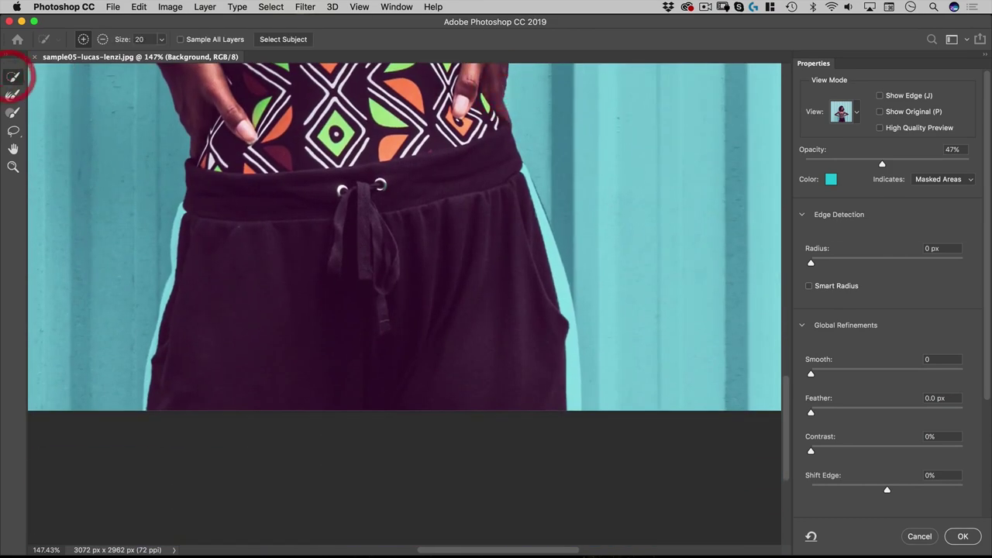
left_click_drag(182, 220, 174, 292)
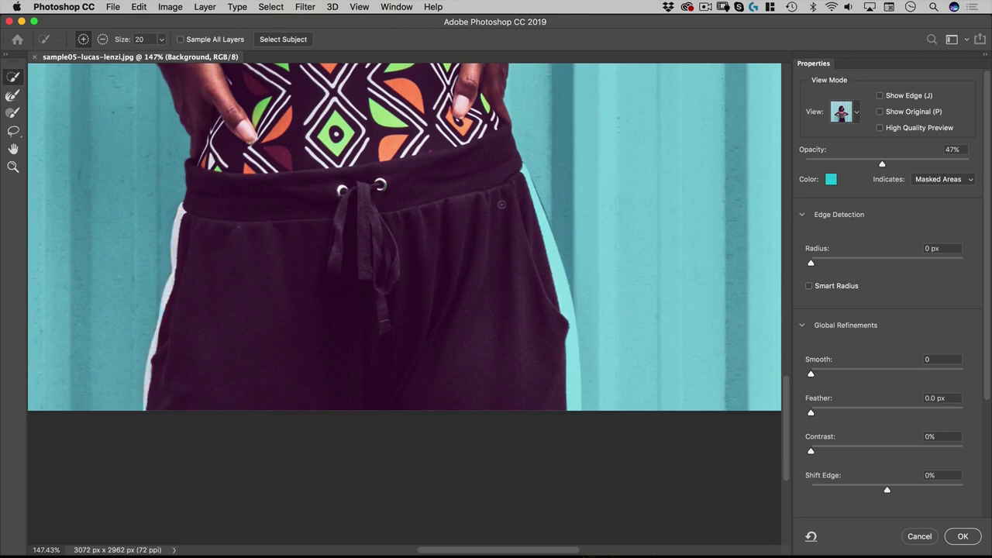
left_click_drag(520, 176, 542, 228)
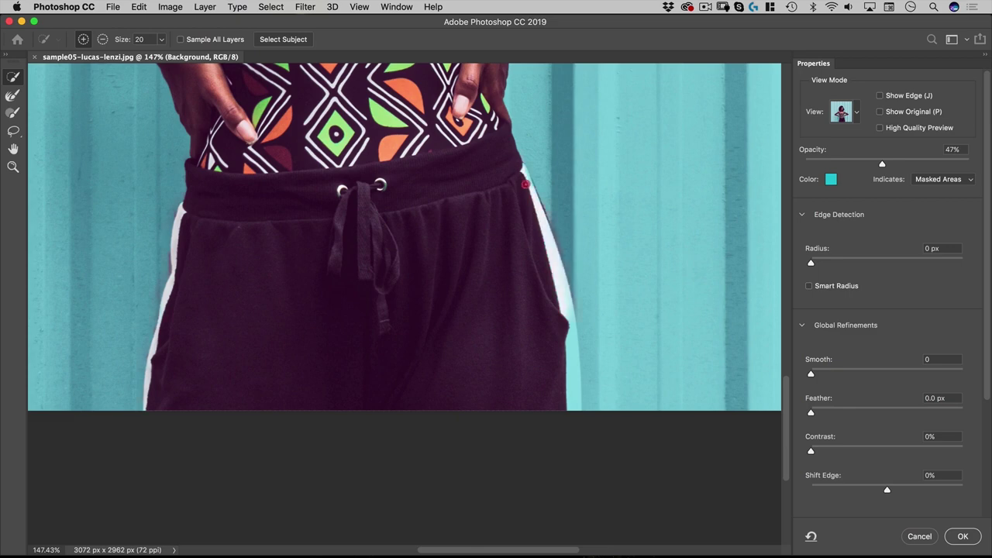
left_click_drag(564, 307, 576, 407)
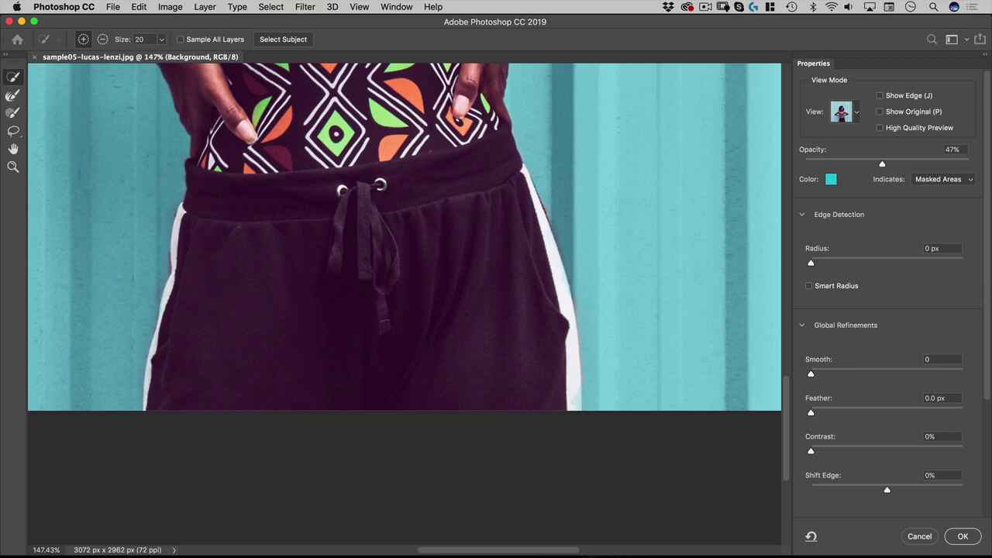
left_click(564, 325)
Enable Smart Radius and set the edge radius to 3 px
left_click(818, 287)
key("Tab")
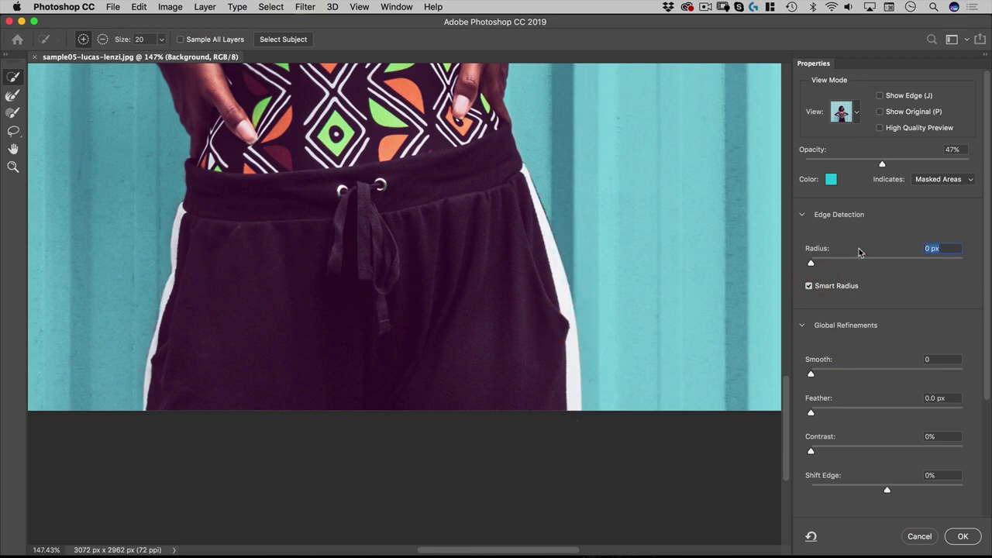
type("3")
key("Return")
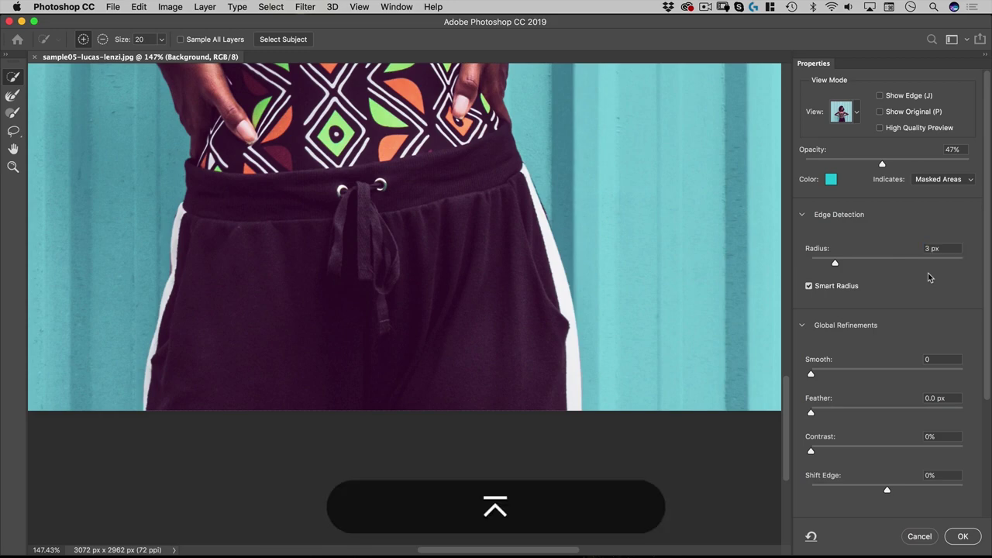
Apply the refined selection, duplicate the Background layer and mask the copy with it
left_click(963, 536)
key("space")
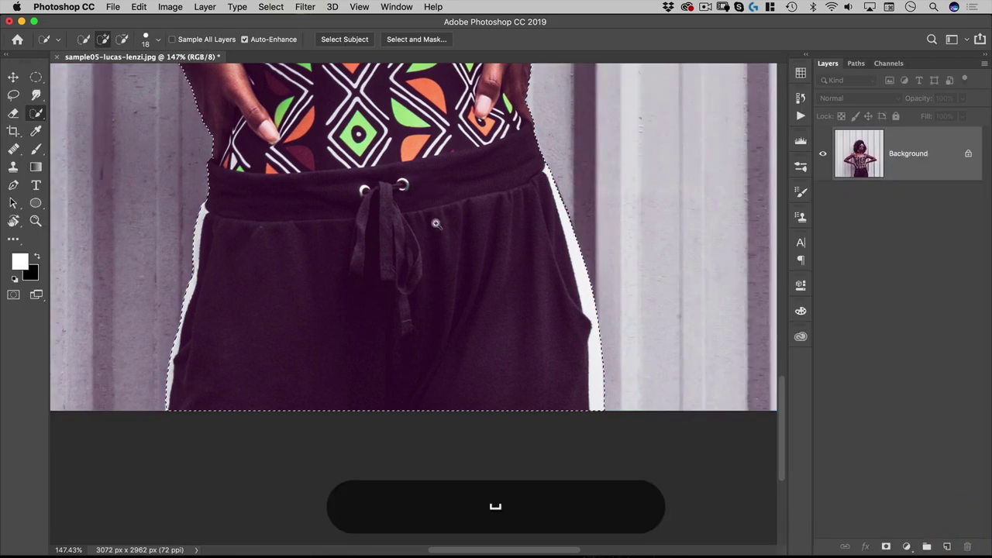
left_click_drag(458, 214, 388, 221)
left_click_drag(879, 159, 947, 547)
left_click(886, 547)
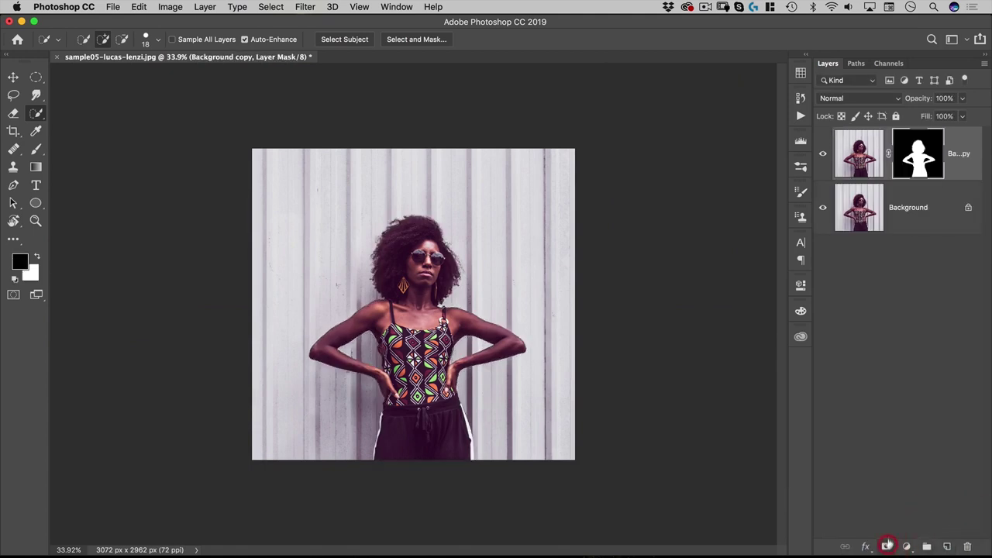
Display the layer mask alone, zoomed in on the neck and shoulders
left_click(919, 160, "alt")
left_click_drag(372, 304, 432, 281)
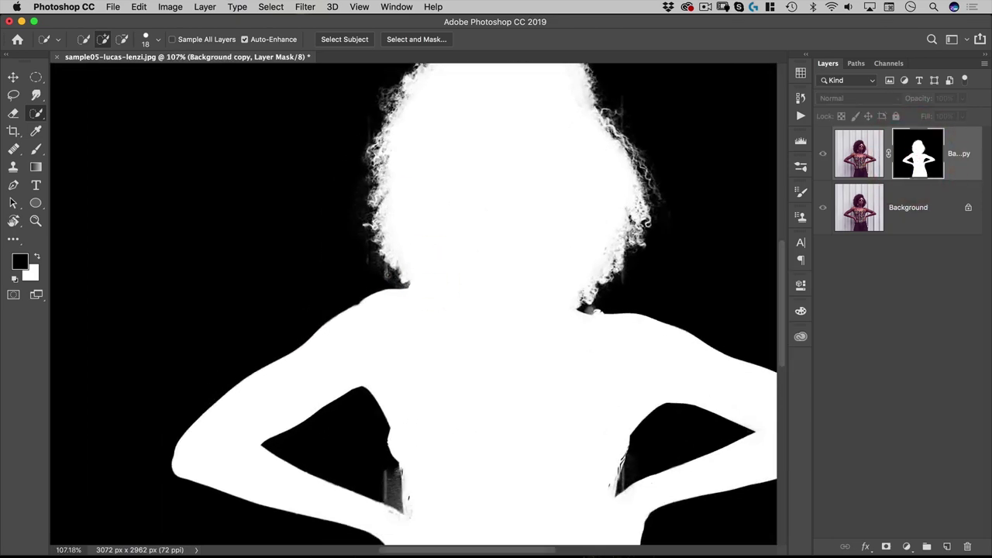
scroll(372, 333, "down", 5)
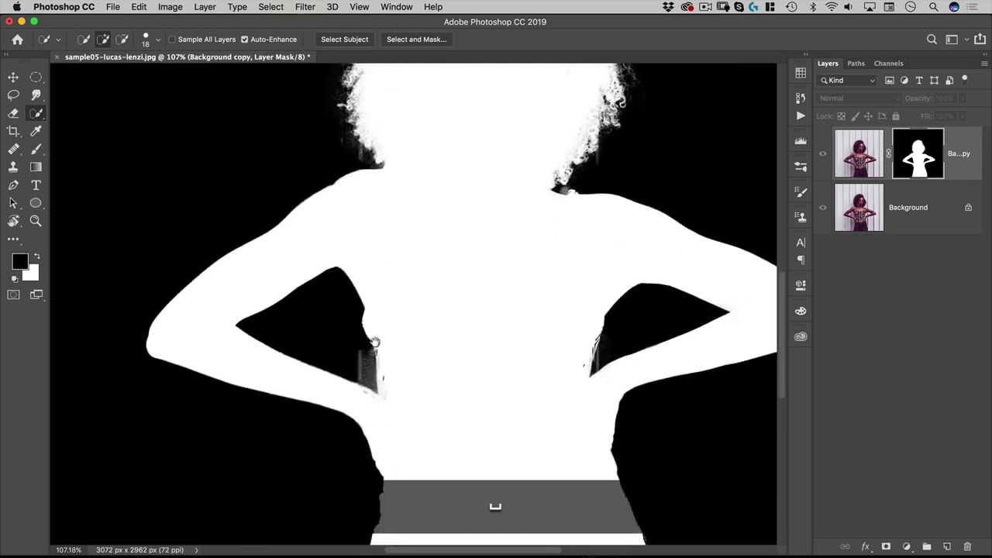
left_click(376, 332)
key("space")
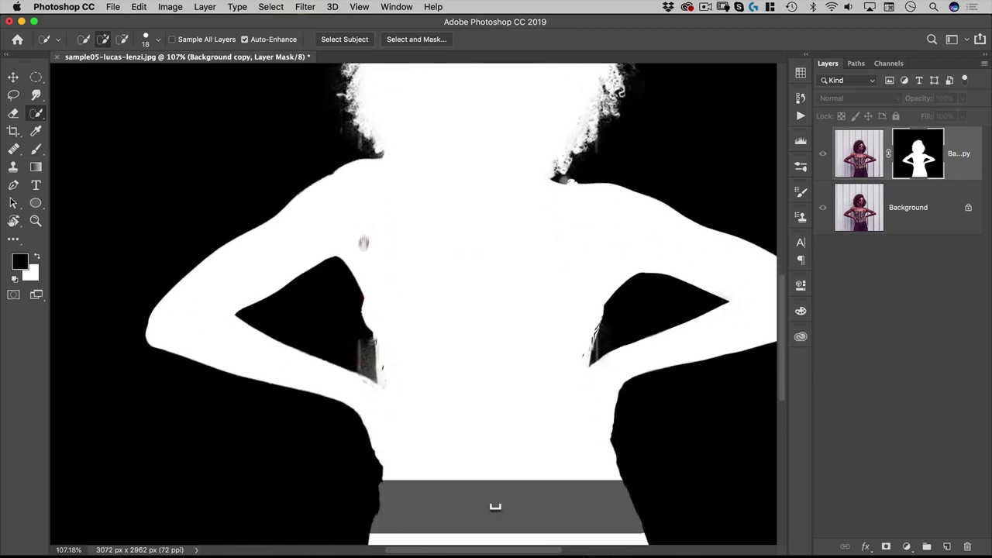
left_click_drag(361, 241, 361, 305)
Paint black along the left and right hair edges to remove the halo
left_click(35, 149)
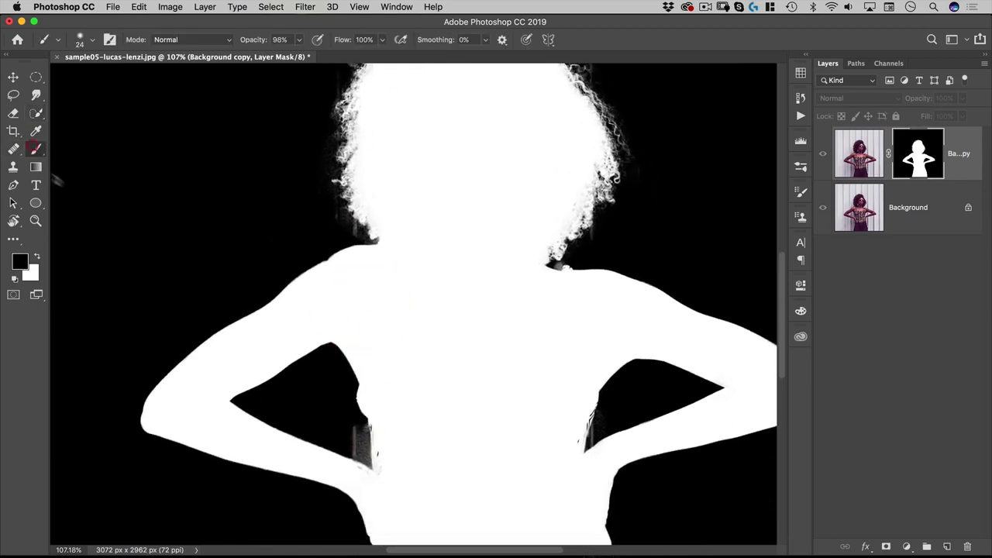
key("space")
scroll(361, 225, "up", 5)
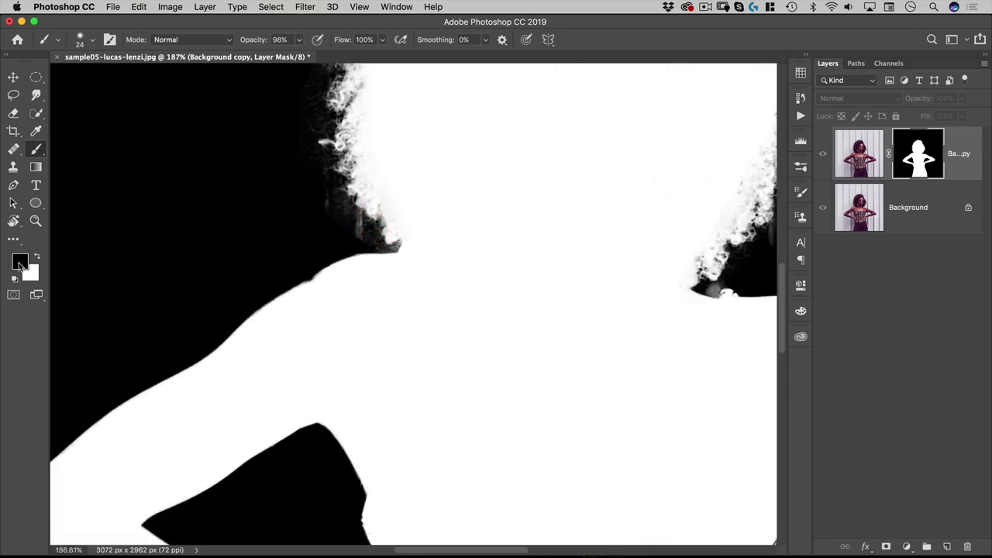
mouse_move(320, 203)
left_mouse_down()
mouse_move(361, 239)
mouse_move(330, 197)
mouse_move(370, 239)
left_mouse_up()
key("space")
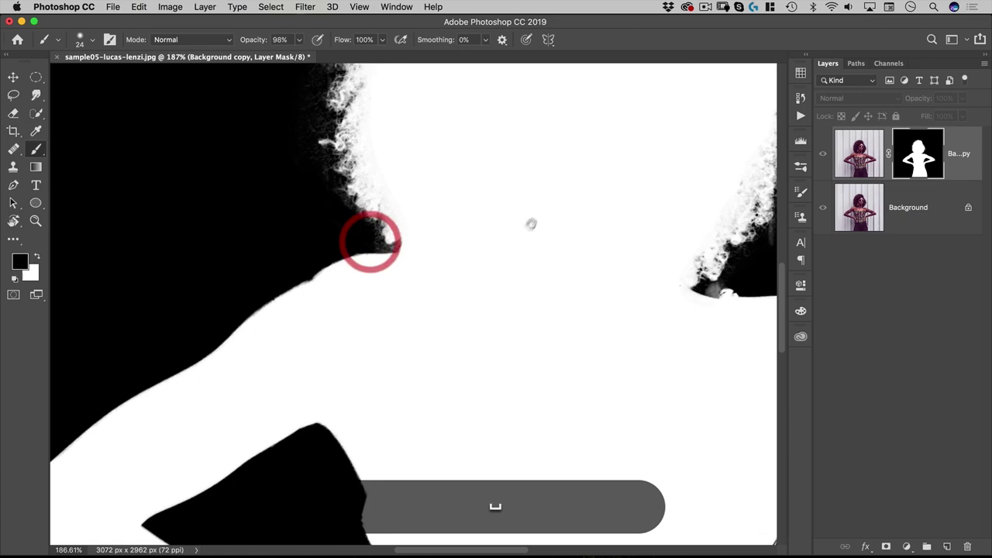
left_click_drag(532, 222, 291, 246)
left_click(463, 314)
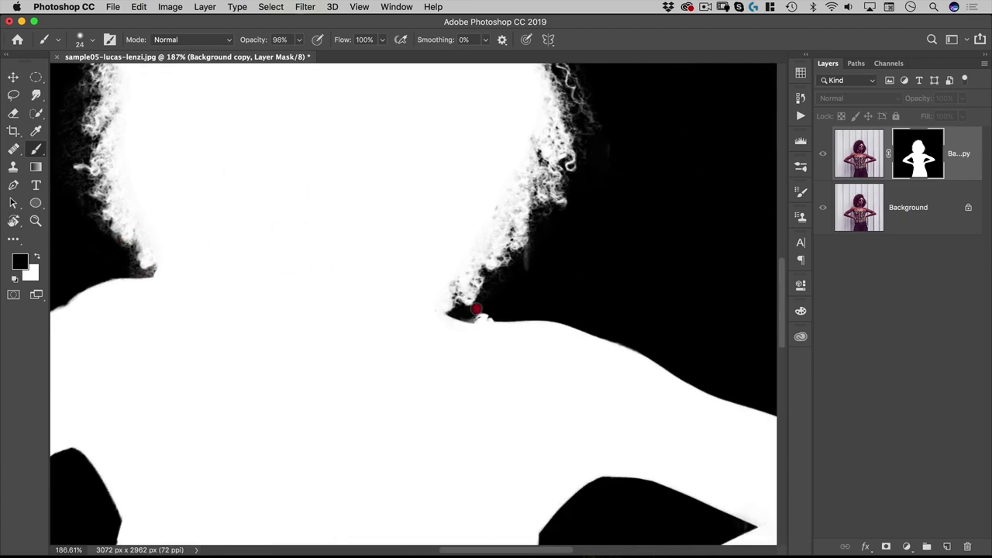
mouse_move(476, 309)
left_mouse_down()
mouse_move(513, 298)
mouse_move(534, 247)
left_mouse_up()
Paint black farther up the right side of the hair to clear remaining fringes
key("space")
mouse_move(576, 173)
left_mouse_down()
mouse_move(584, 375)
mouse_move(611, 369)
mouse_move(615, 321)
left_mouse_up()
key("space")
left_click_drag(557, 124, 572, 196)
left_click(550, 231)
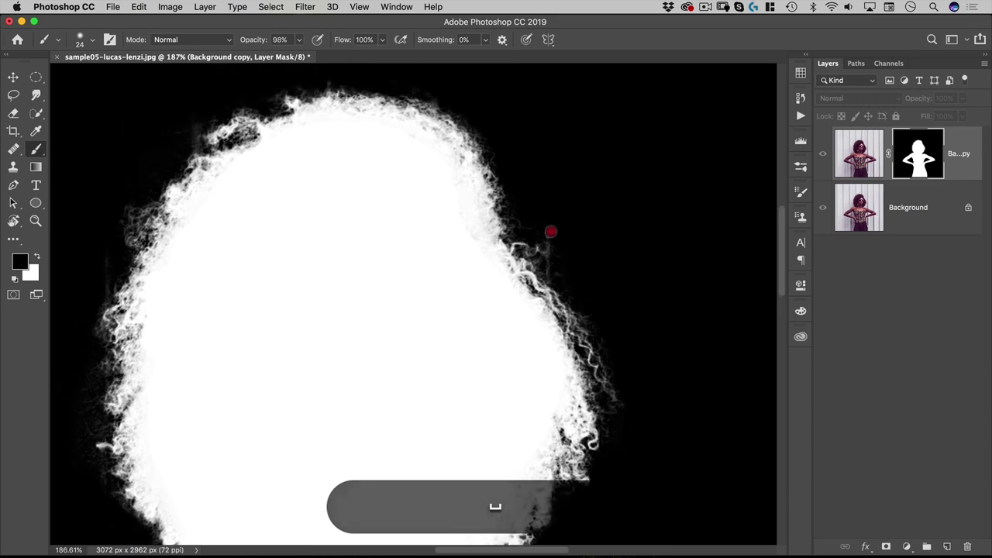
mouse_move(550, 231)
left_mouse_down()
mouse_move(548, 262)
mouse_move(571, 274)
left_mouse_up()
key("space")
mouse_move(566, 186)
left_mouse_down()
mouse_move(568, 267)
mouse_move(576, 85)
left_mouse_up()
scroll(574, 83, "down", 10)
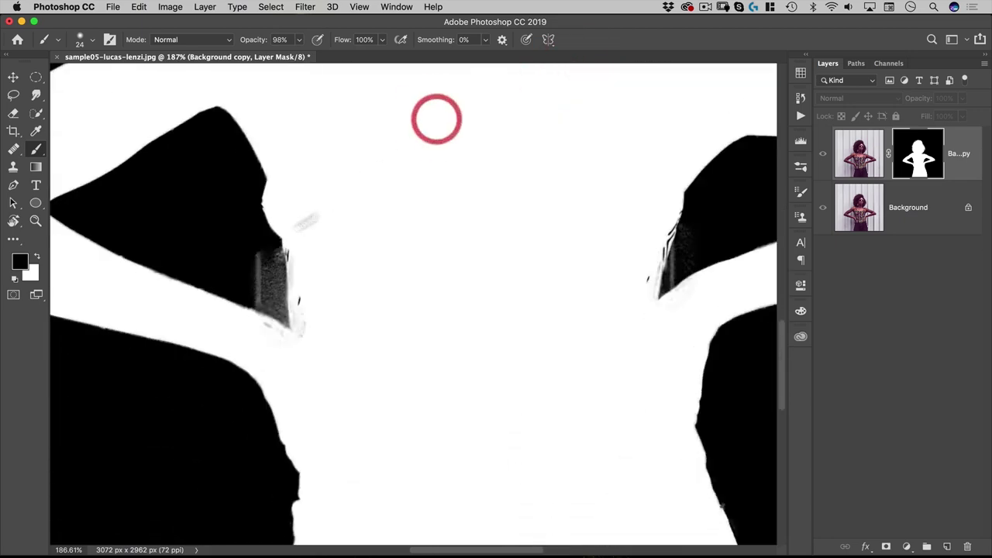
Lasso the grey streaky patch in the mask and fill it with solid black
left_click(14, 95)
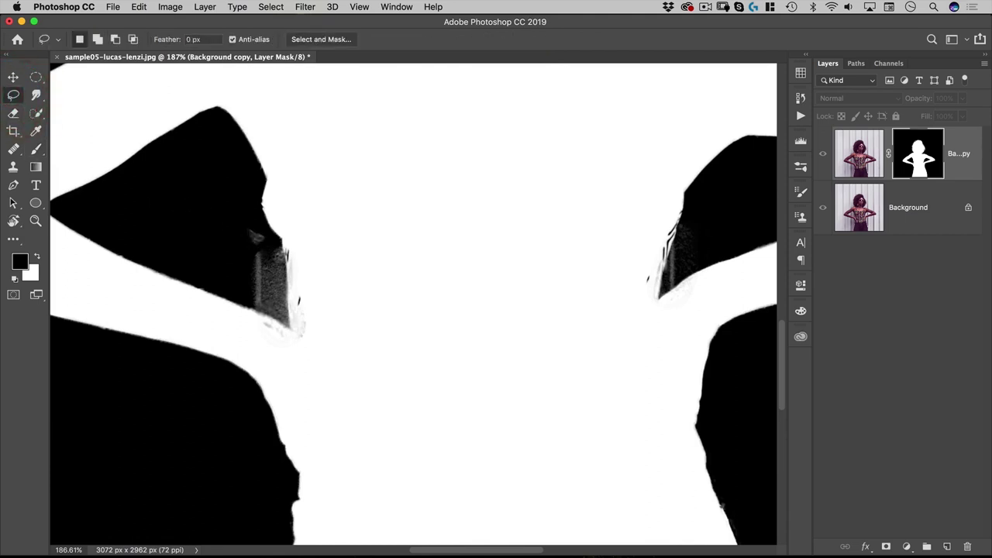
key("alt")
left_click_drag(282, 239, 288, 317)
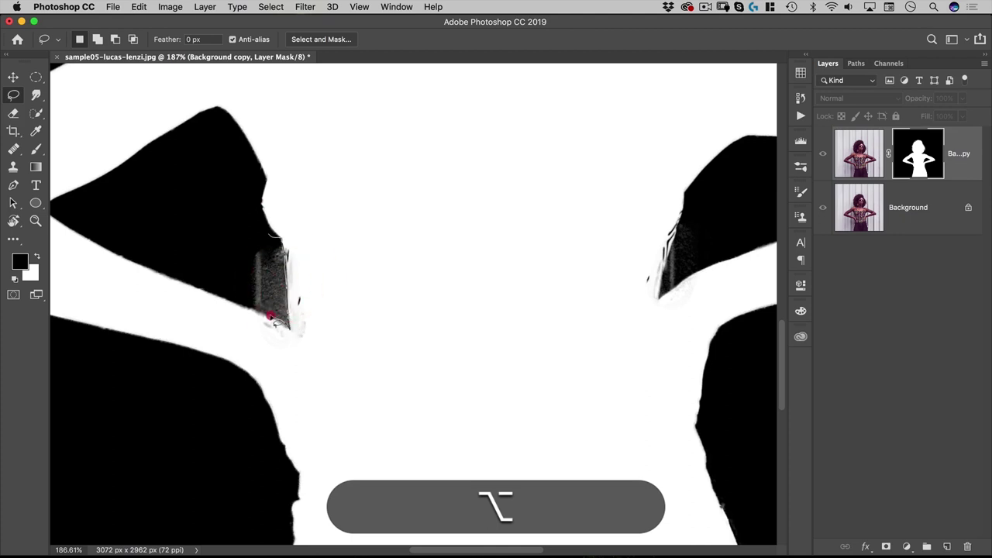
mouse_move(256, 313)
left_mouse_down()
mouse_move(223, 264)
mouse_move(231, 242)
left_mouse_up()
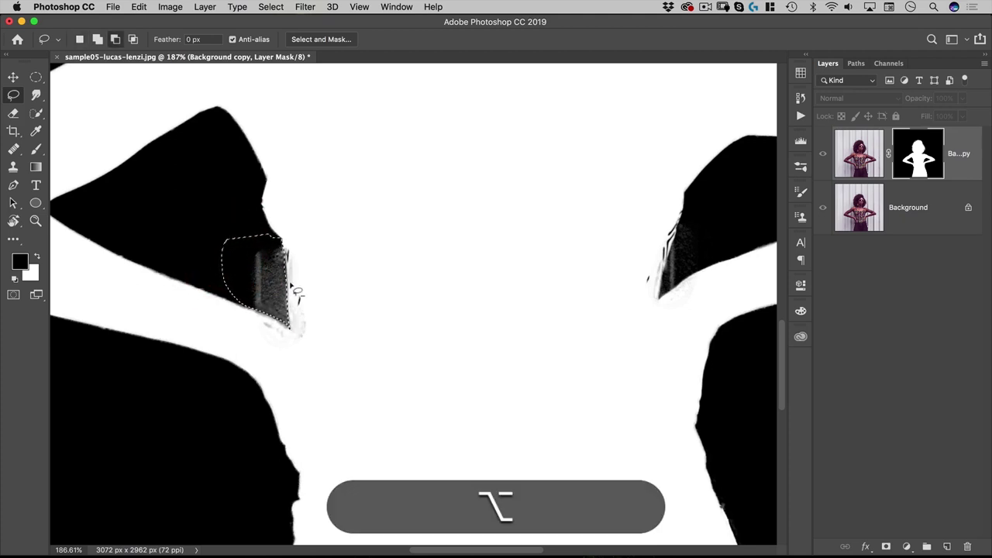
key("alt+BackSpace")
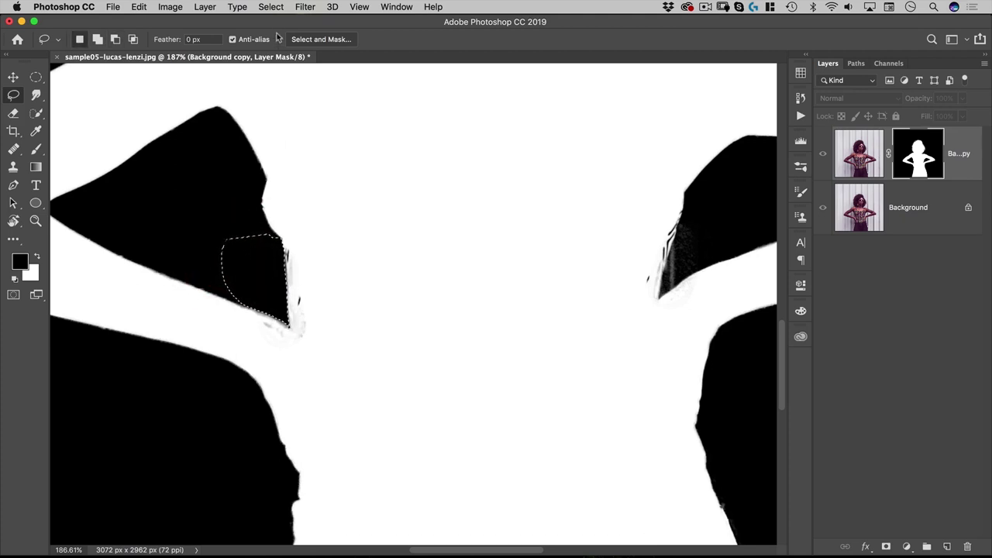
Invert the selection, paint white over the stray grey beside the patch, then deselect
left_click(277, 8)
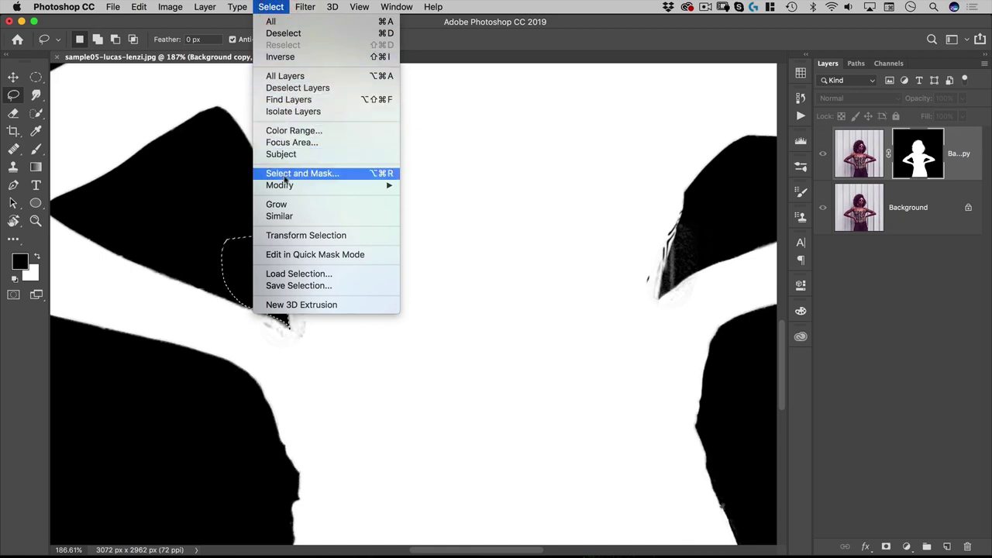
left_click(279, 58)
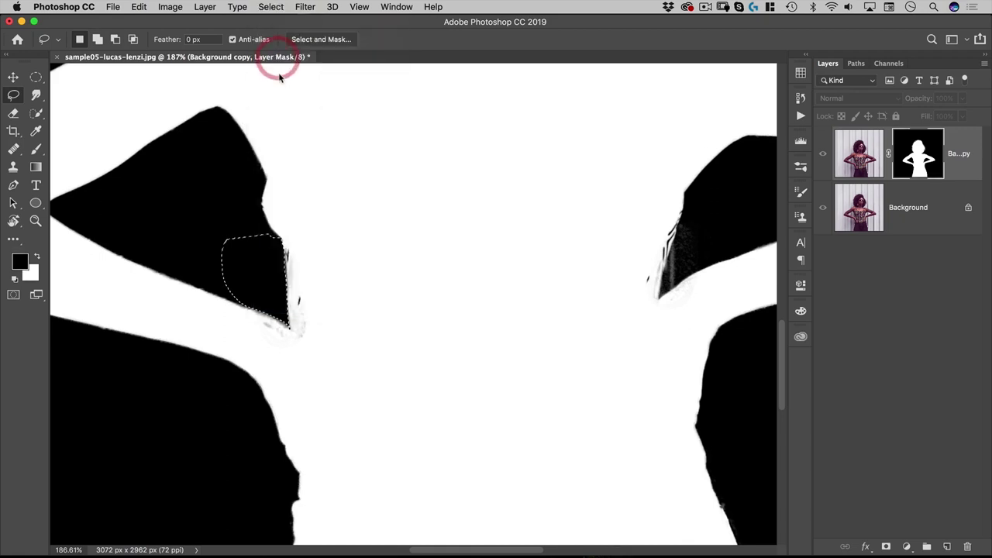
key("b")
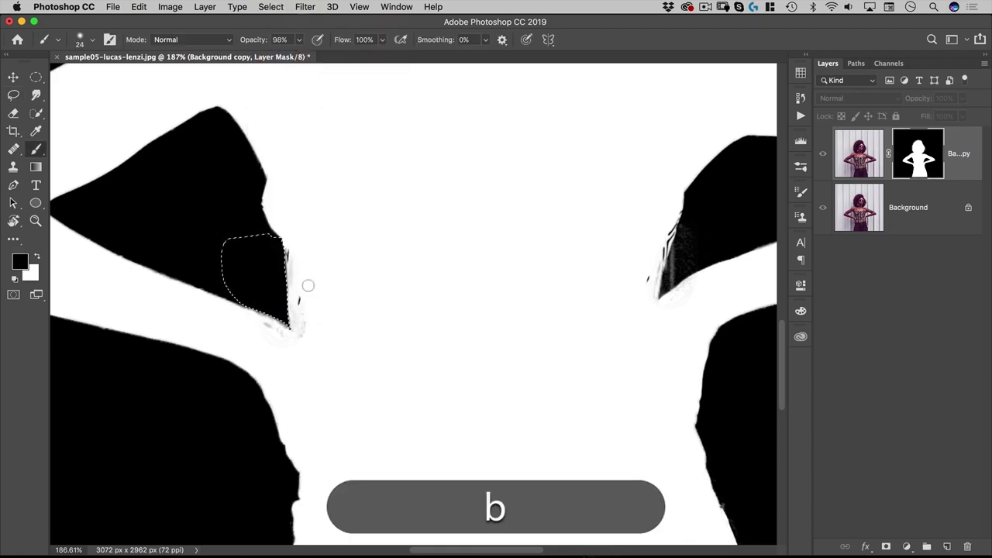
left_click(37, 257)
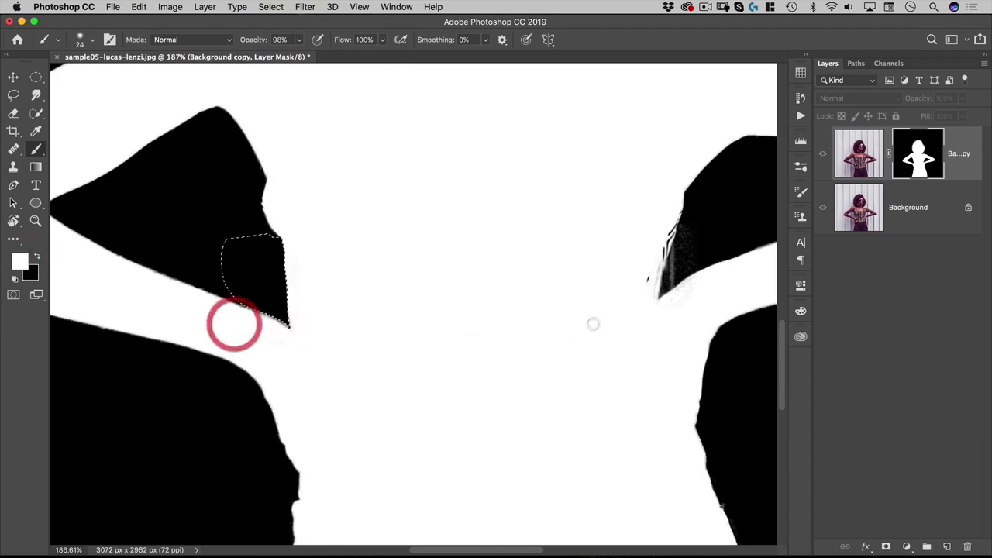
left_click(631, 302)
key("super+d")
Clean the streaky edge on the other side, zoom out, and return to the photo view
left_click_drag(627, 288, 490, 240)
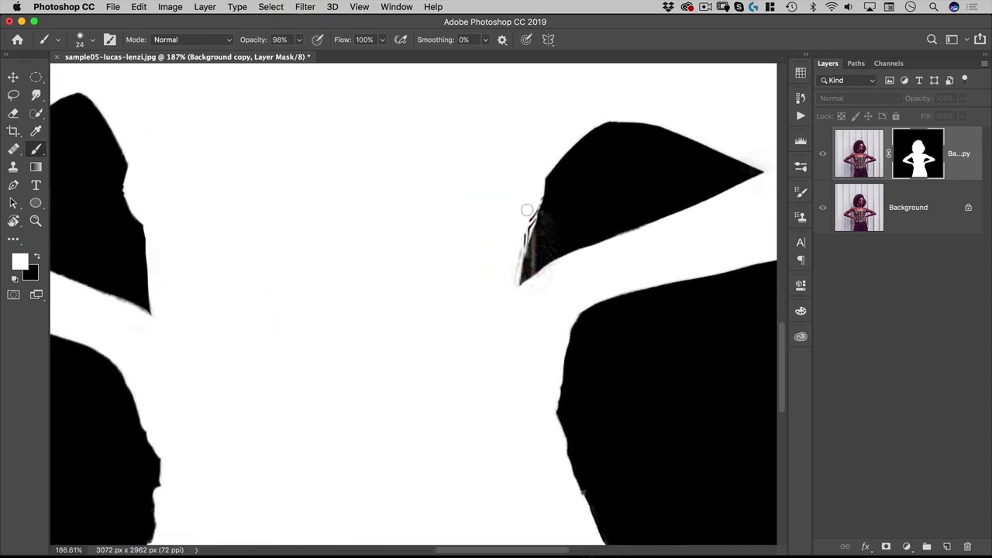
mouse_move(532, 195)
left_mouse_down()
mouse_move(518, 249)
mouse_move(550, 216)
mouse_move(528, 270)
mouse_move(575, 231)
mouse_move(545, 247)
mouse_move(560, 214)
left_mouse_up()
key("x")
key("x")
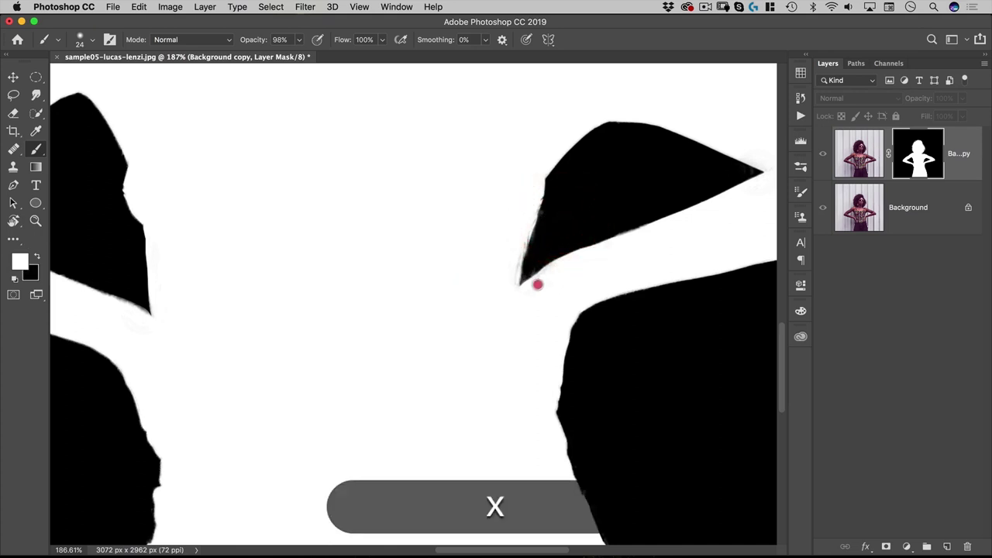
mouse_move(537, 284)
left_mouse_down()
mouse_move(518, 306)
mouse_move(455, 140)
mouse_move(424, 253)
mouse_move(403, 253)
left_mouse_up()
left_click_drag(461, 233, 461, 381)
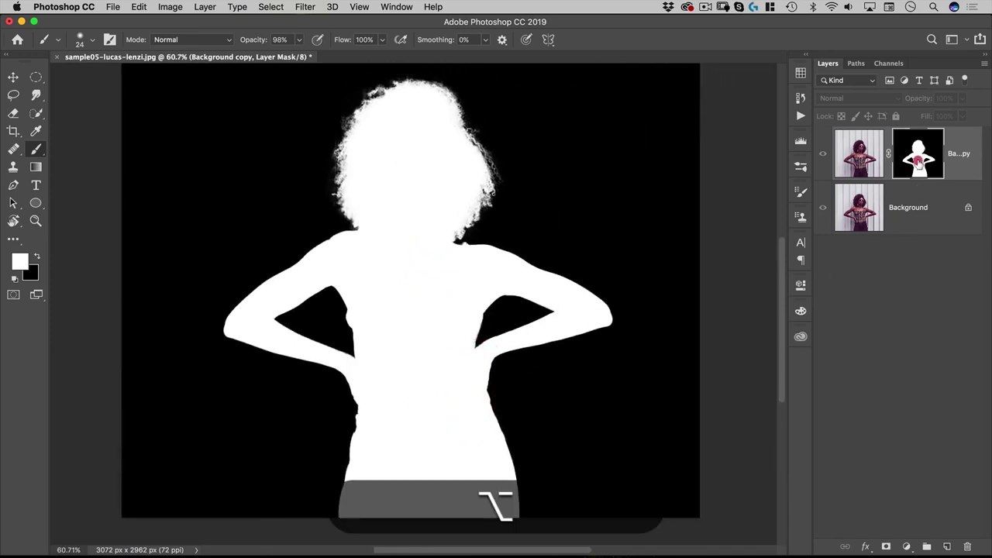
left_click(918, 160, "alt")
key("alt+v")
Place clouds-skies-49 above the Background layer, scaled up to fill the canvas and shifted left
left_click(884, 208)
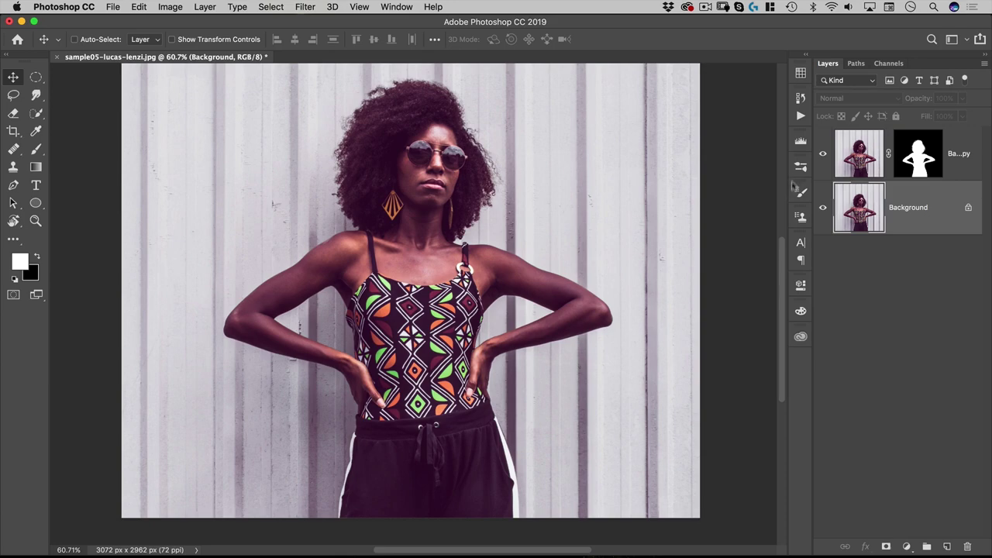
left_click(801, 338)
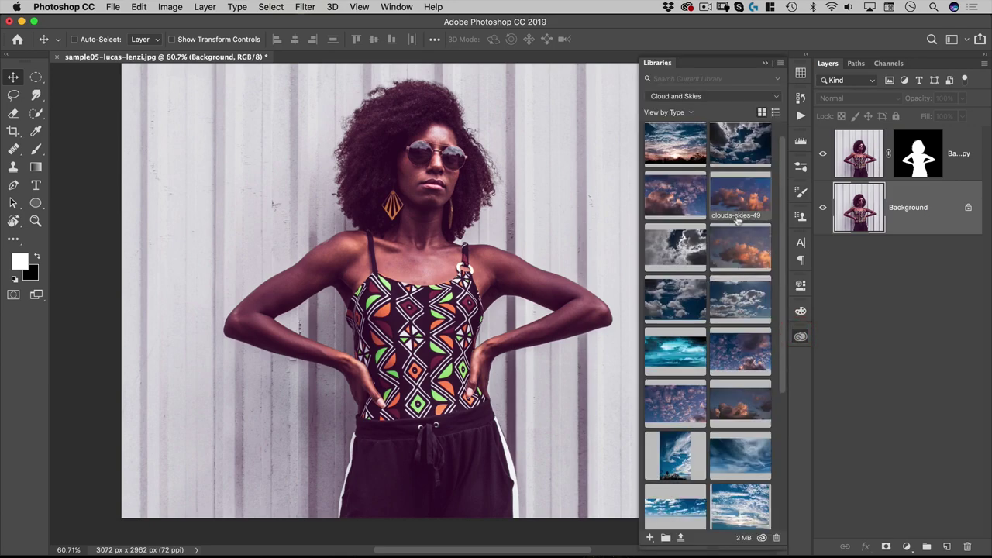
left_click_drag(729, 219, 569, 270)
key("space")
left_click(801, 336)
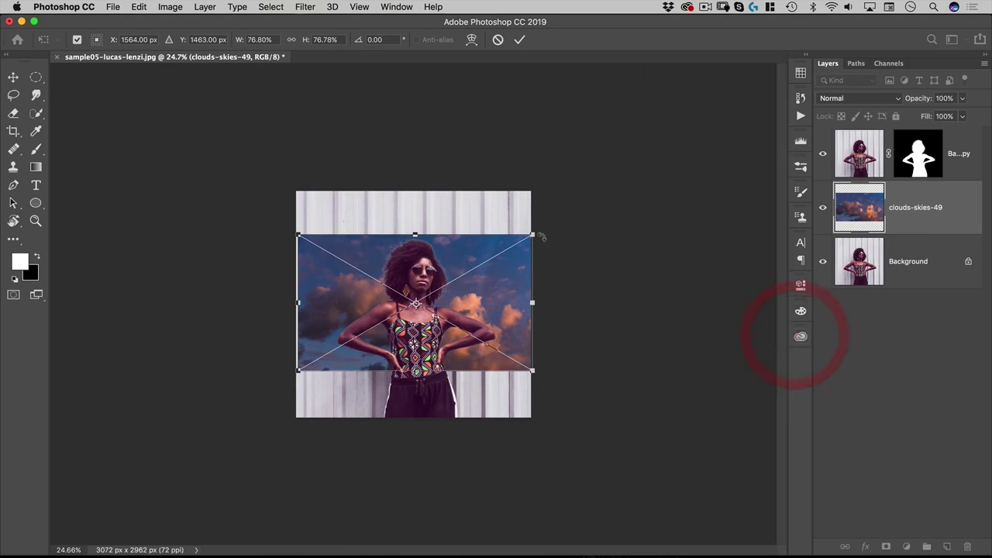
left_click_drag(532, 236, 613, 188)
left_click_drag(493, 232, 466, 228)
left_click(519, 40)
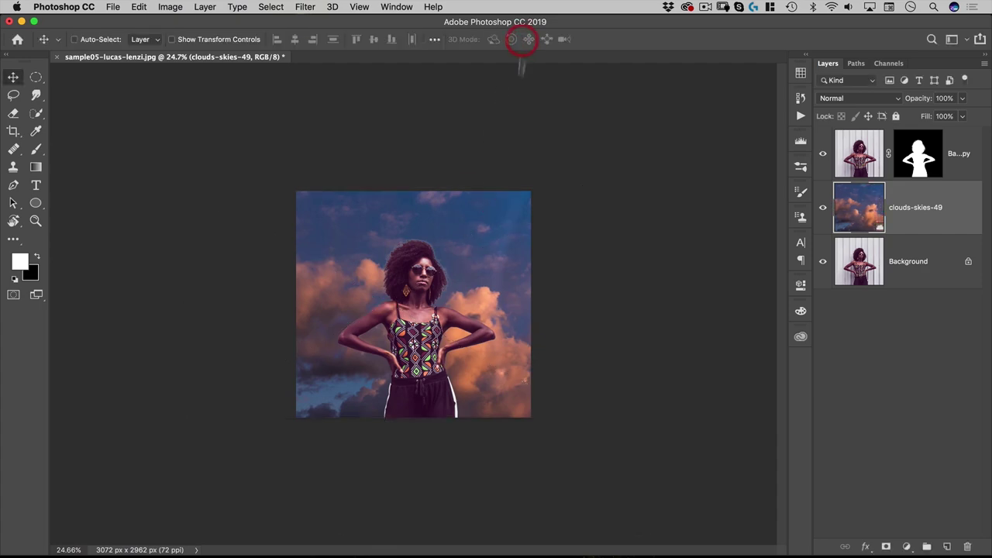
key("space")
left_click_drag(457, 384, 491, 361)
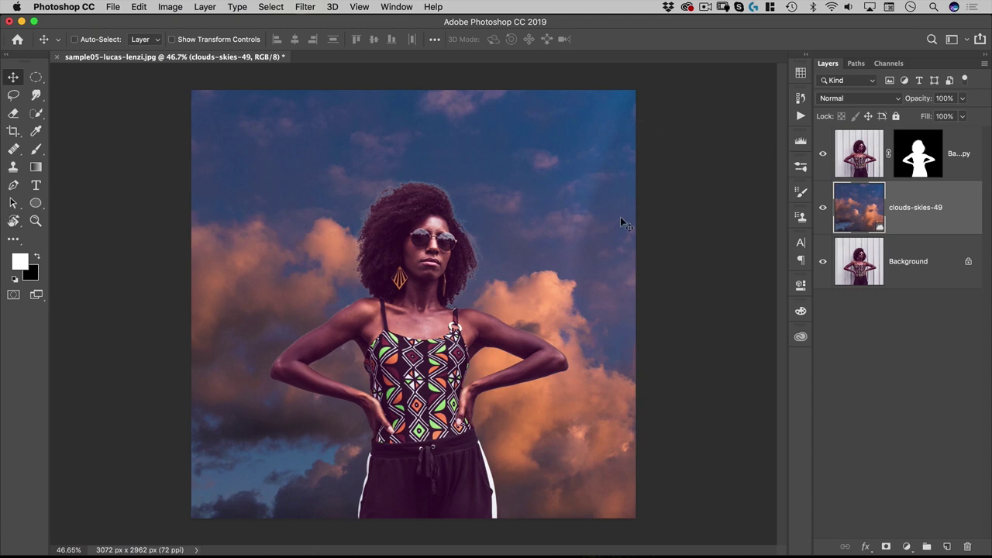
Clip a Curves adjustment to Background copy, setting its black point from her dark hair
left_click(852, 165)
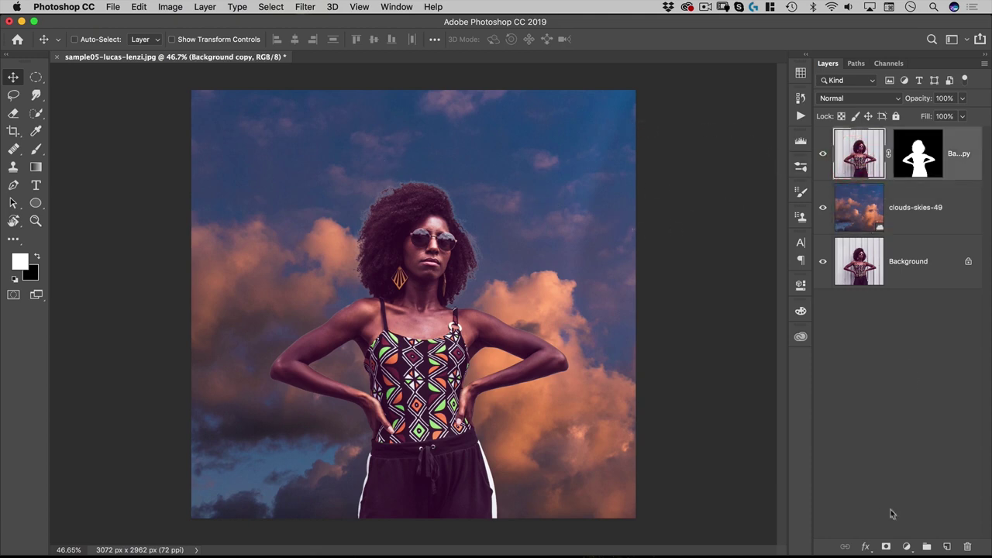
left_click(906, 547)
left_click(913, 375)
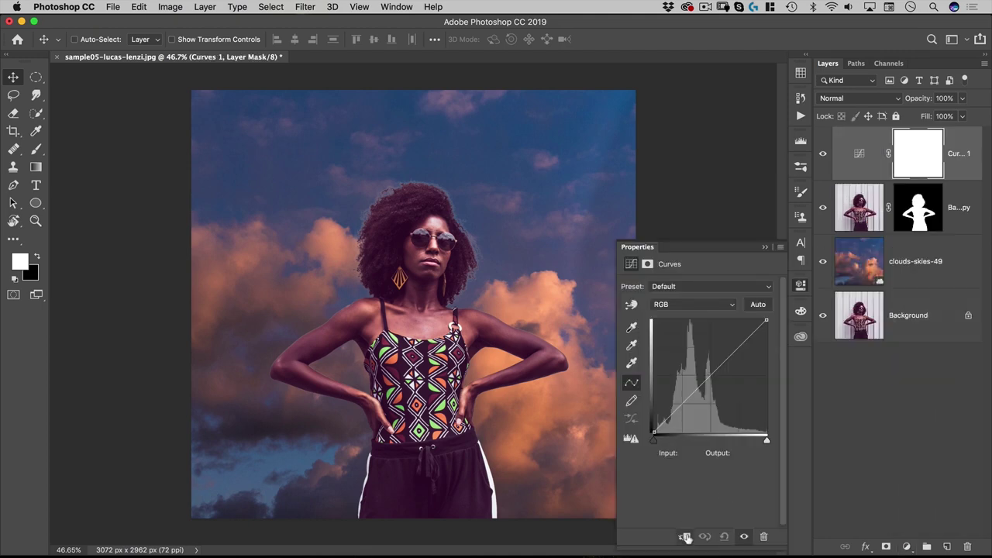
left_click(685, 537)
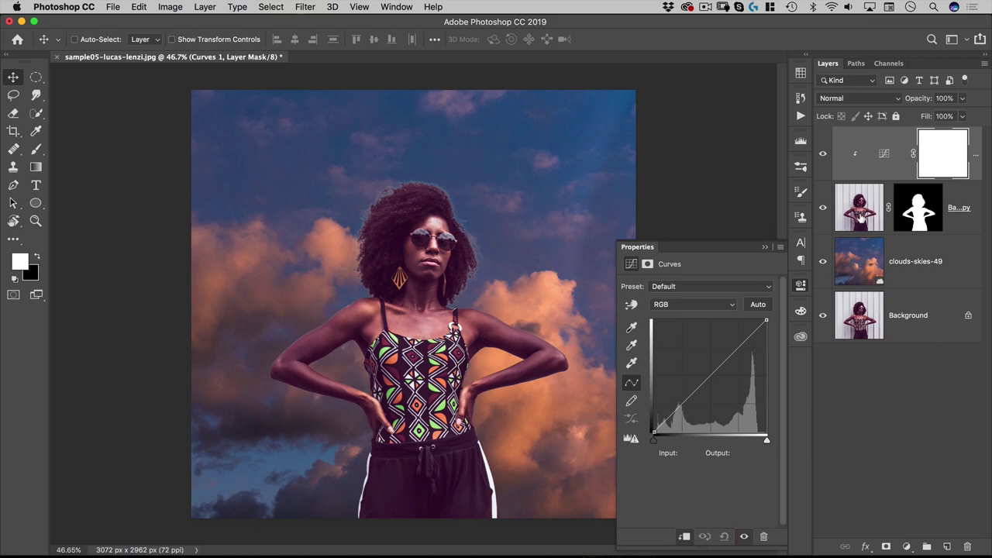
left_click(631, 329)
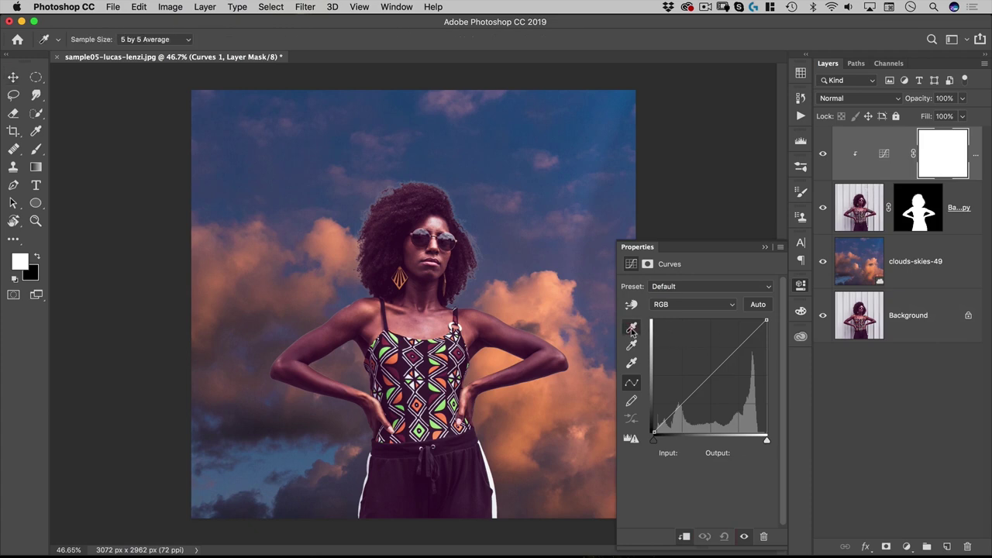
key("super+space")
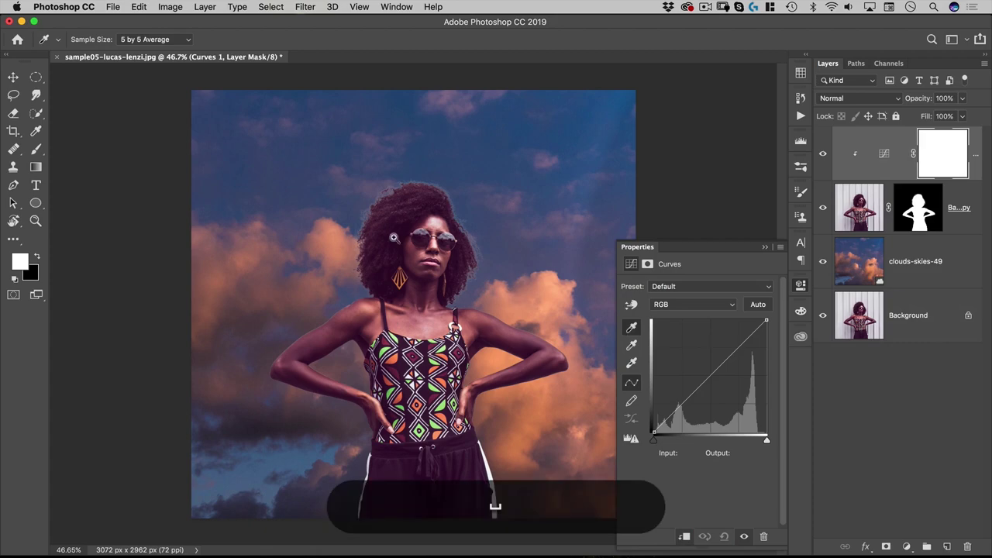
left_click_drag(395, 238, 514, 197)
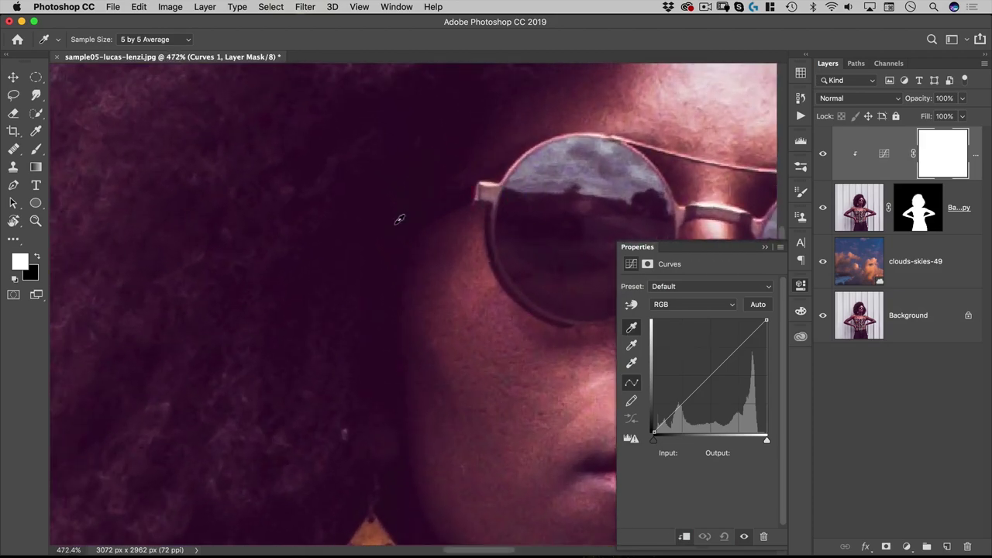
left_click(394, 221)
key("super+space")
left_click_drag(398, 233, 327, 255)
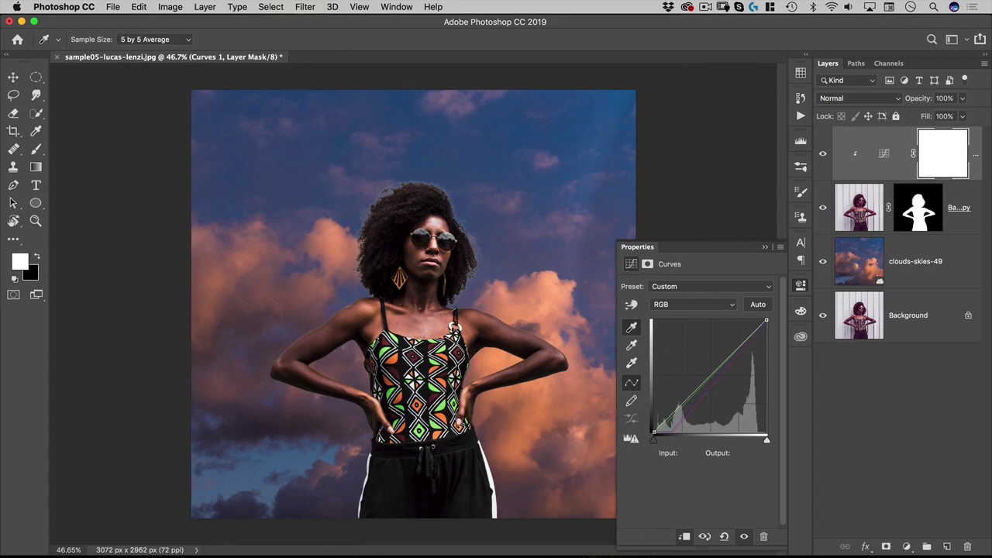
left_click(802, 287)
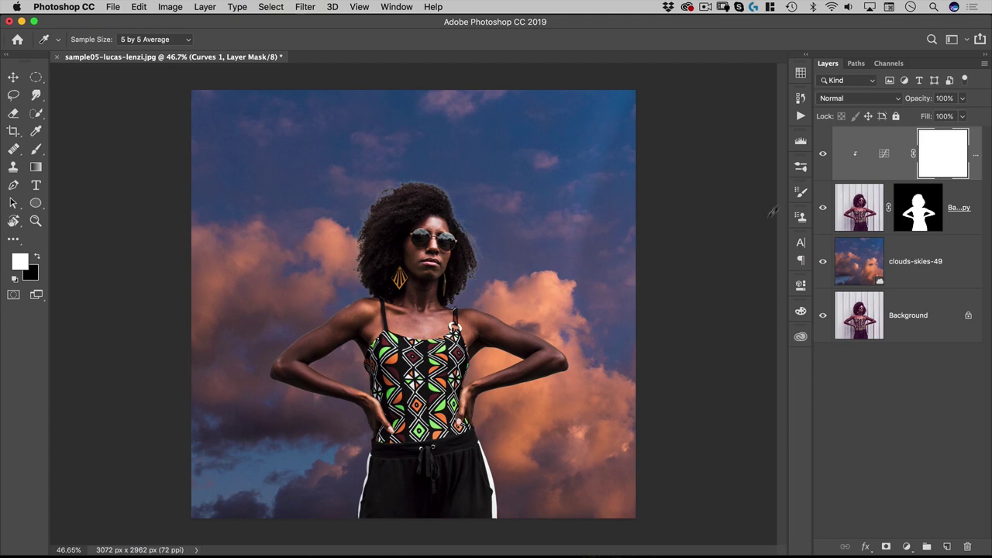
Reopen Curves 1 and inspect the red and green curves, undoing two accidental edits
double_click(883, 156)
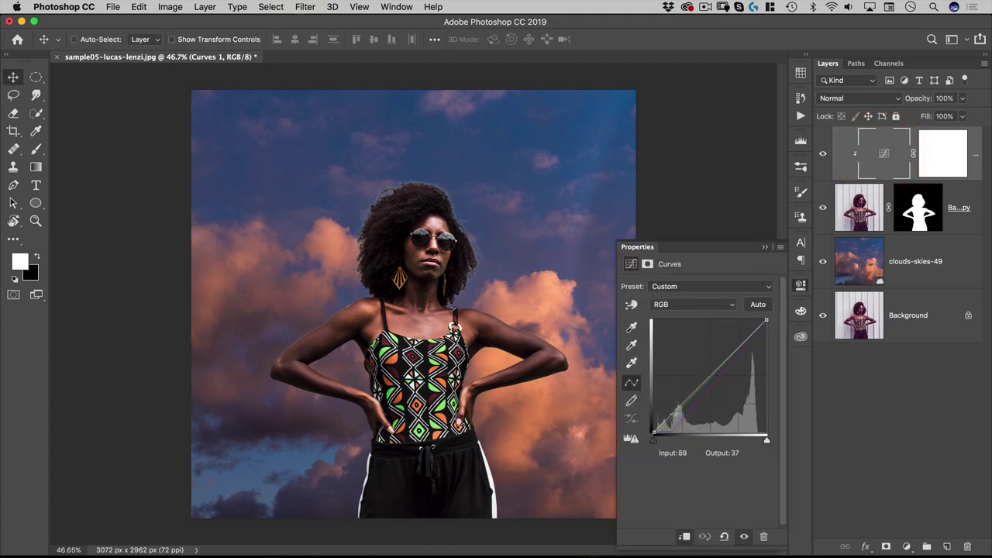
left_click(676, 306)
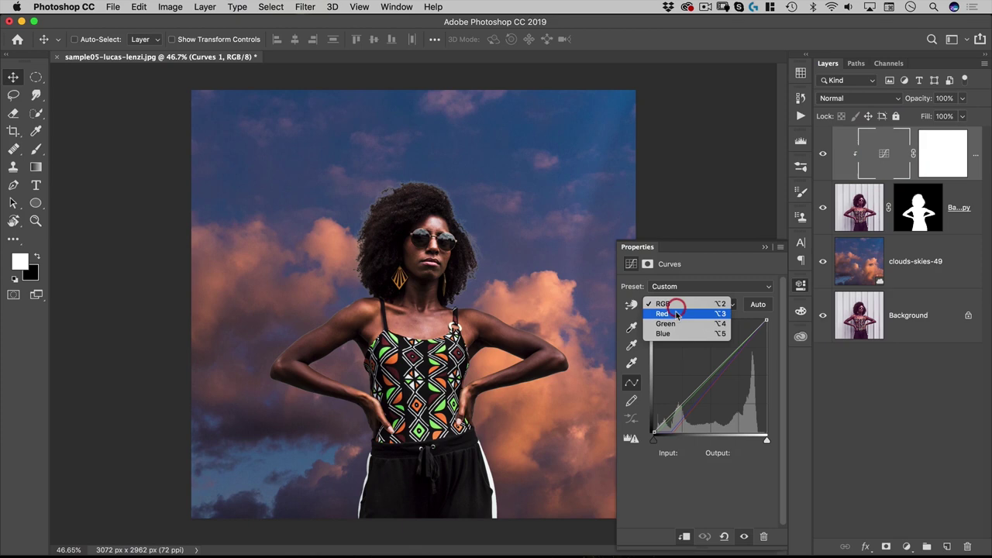
left_click(674, 315)
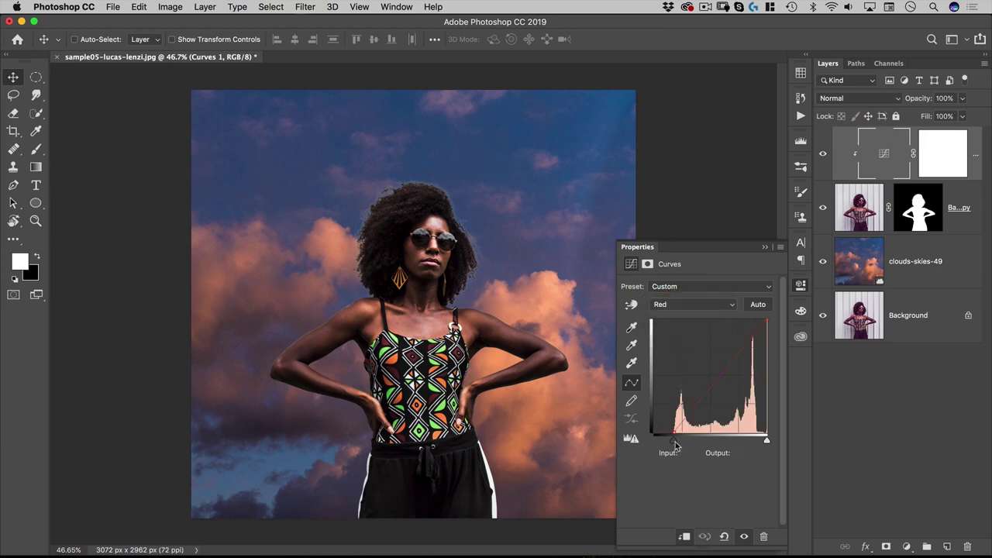
key("super+z")
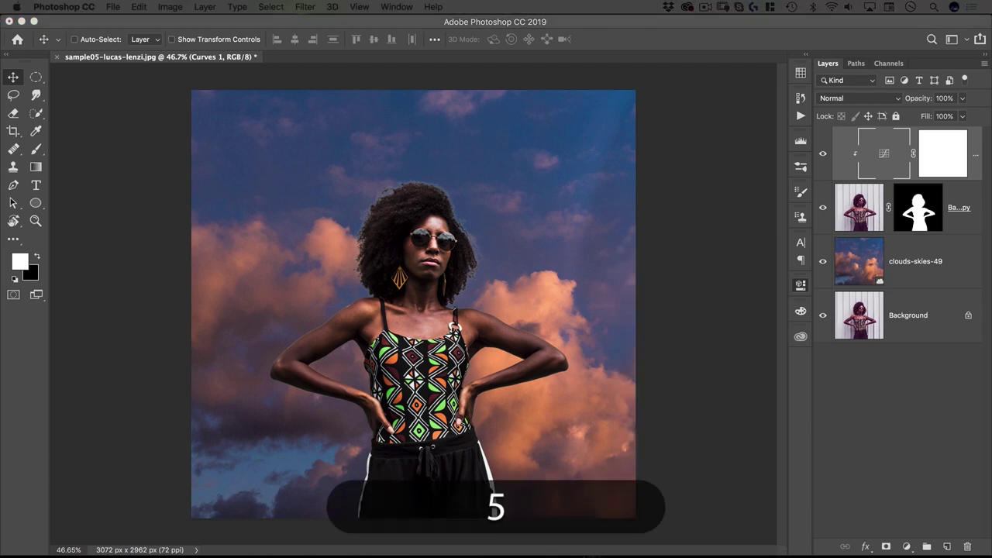
double_click(883, 149)
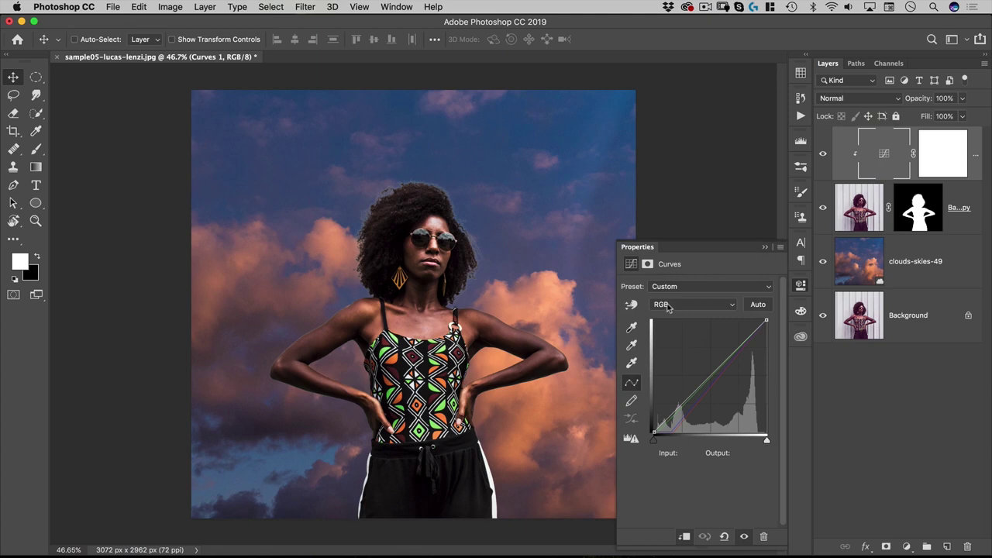
left_click(659, 303)
left_click(659, 323)
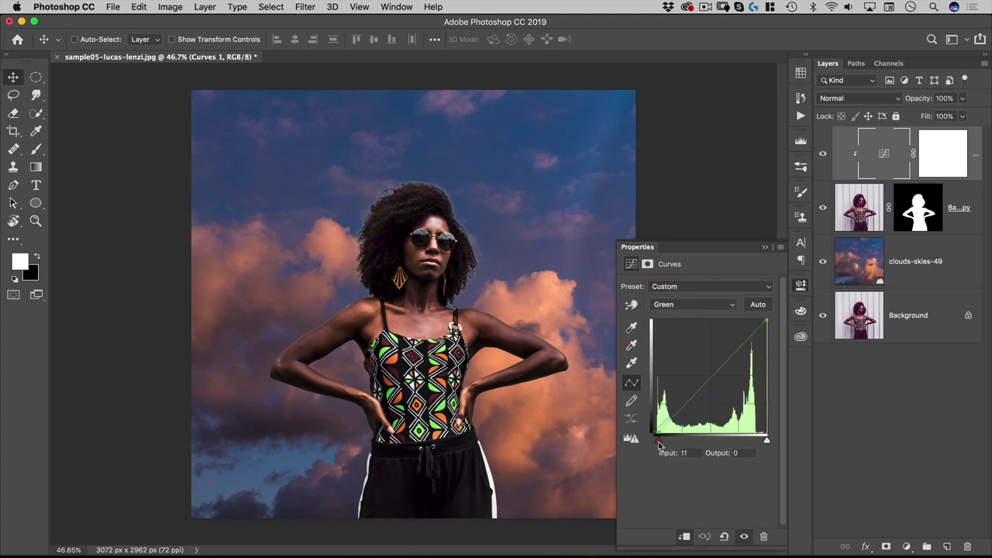
left_click(658, 440)
key("super+z")
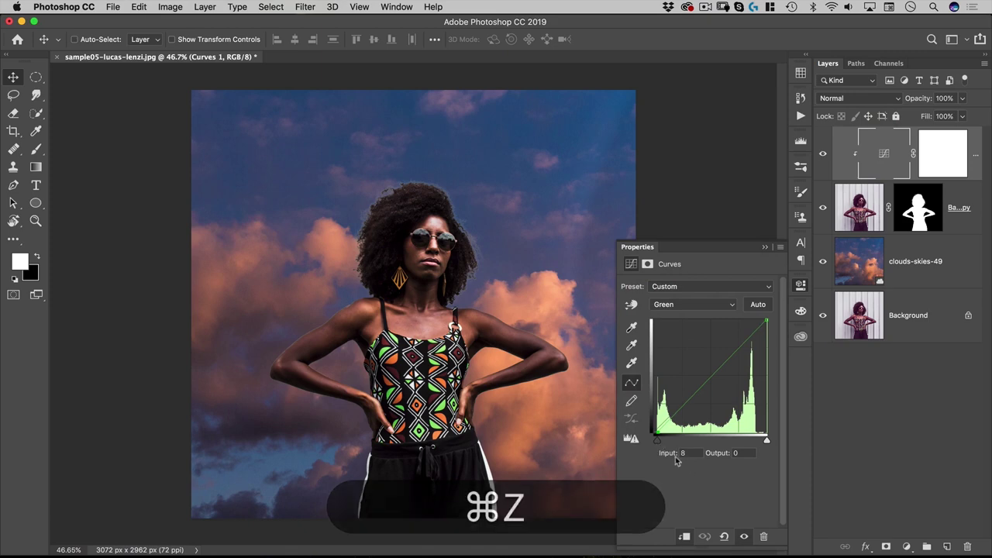
Cycle through the blue, red and green black points (39, 45, 8), then close Properties
left_click(673, 307)
left_click(668, 315)
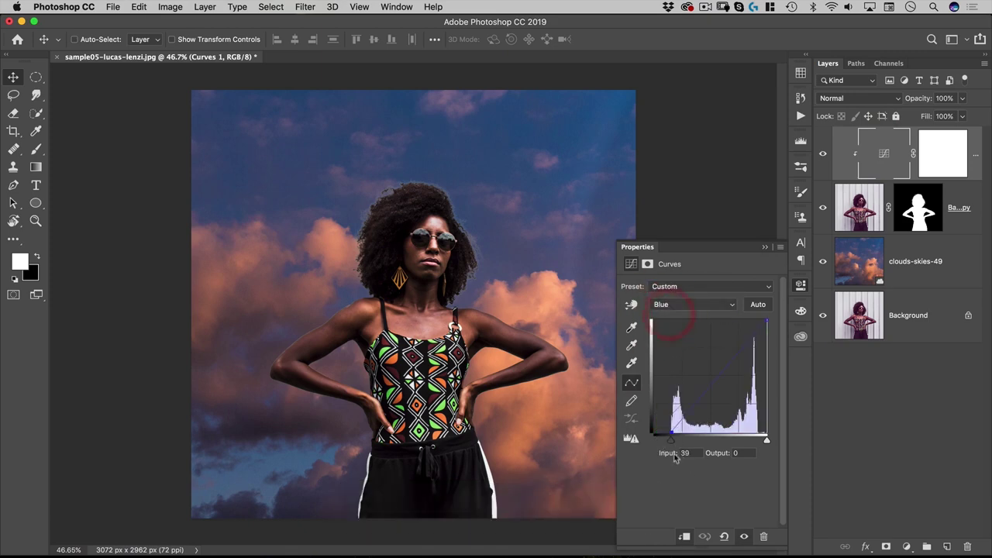
left_click(674, 307)
left_click(675, 283)
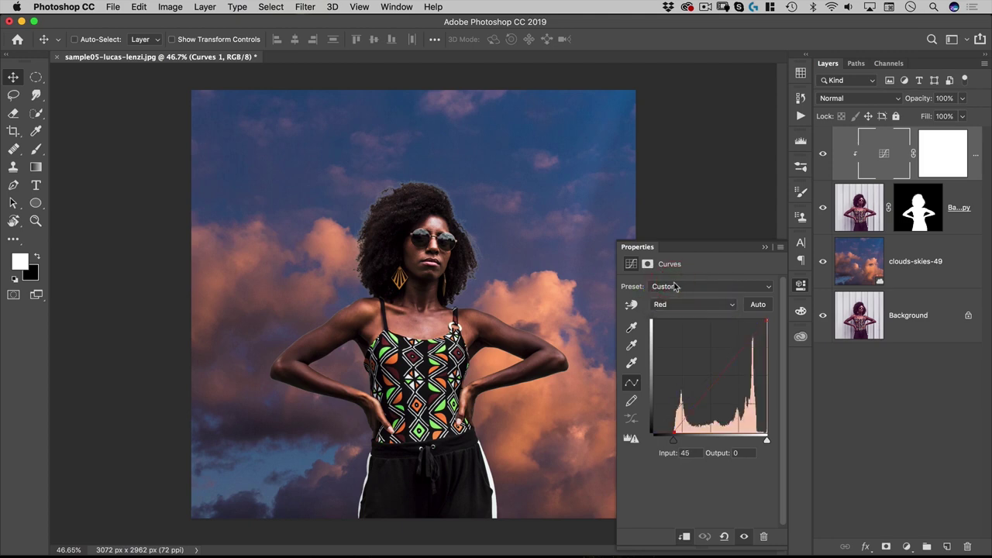
left_click(669, 304)
left_click(667, 314)
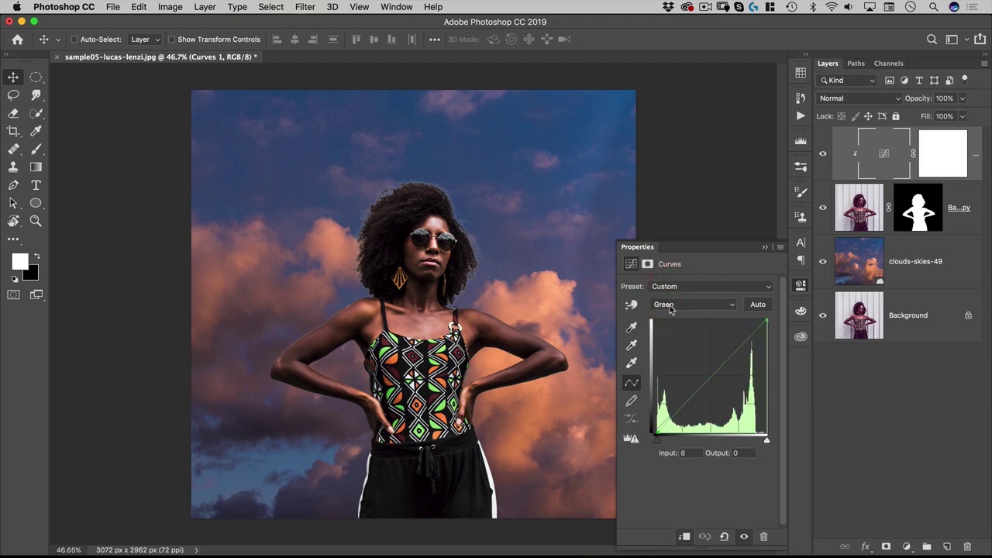
left_click(671, 306)
left_click(668, 314)
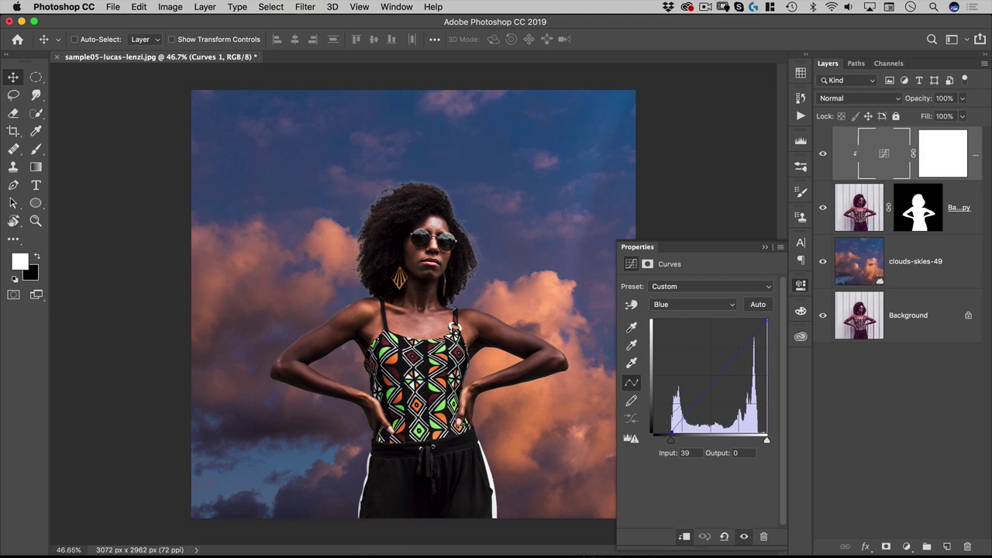
left_click(802, 285)
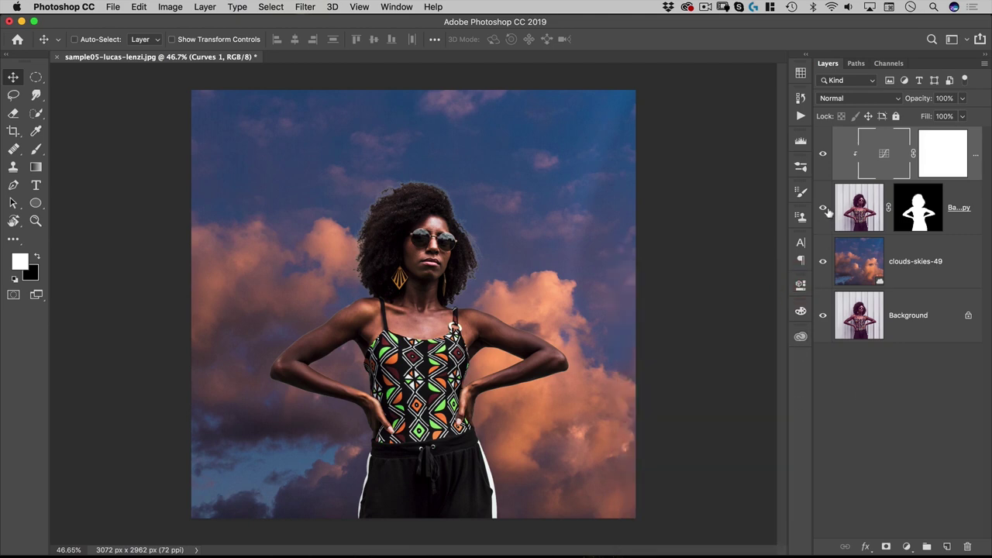
Hide Curves 1 and add a new Curves adjustment above clouds-skies-49
left_click(823, 156)
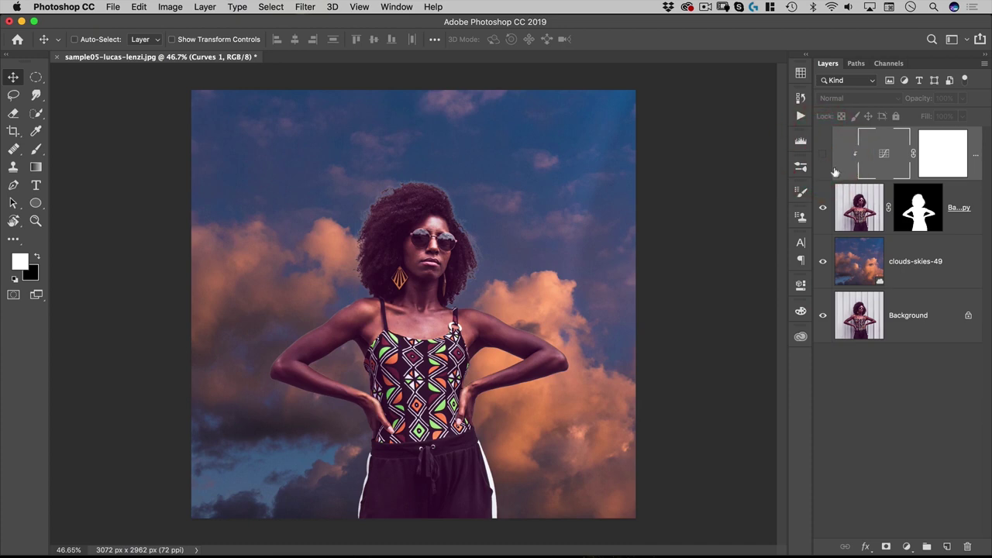
left_click(862, 250)
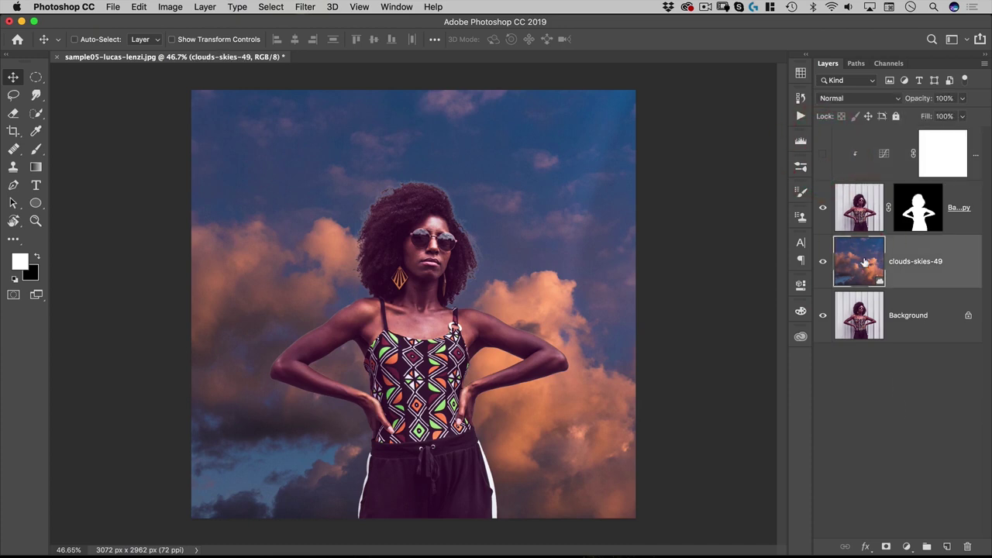
left_click(907, 546)
left_click(909, 368)
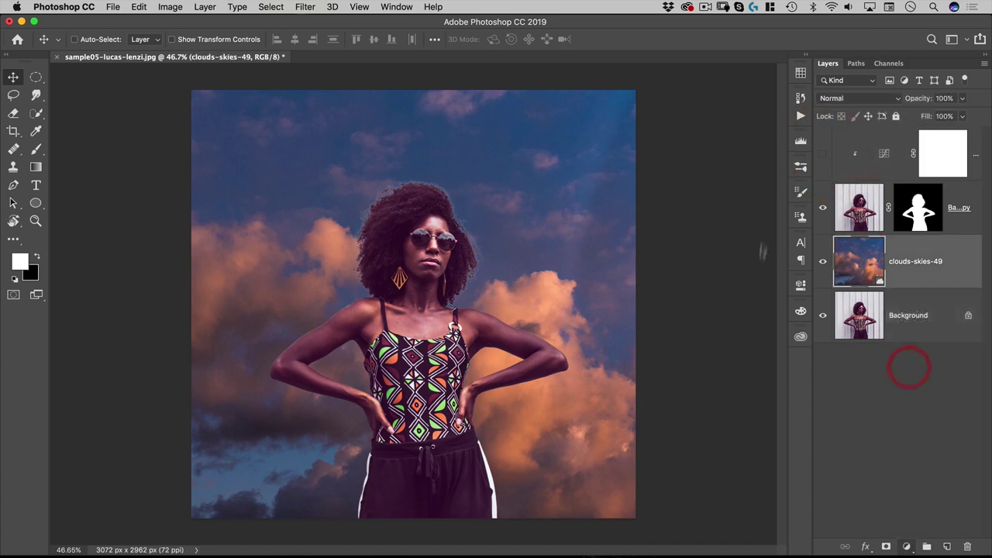
Set the red black-point output to 45 and green to 8, then pick the blue channel
left_click(678, 306)
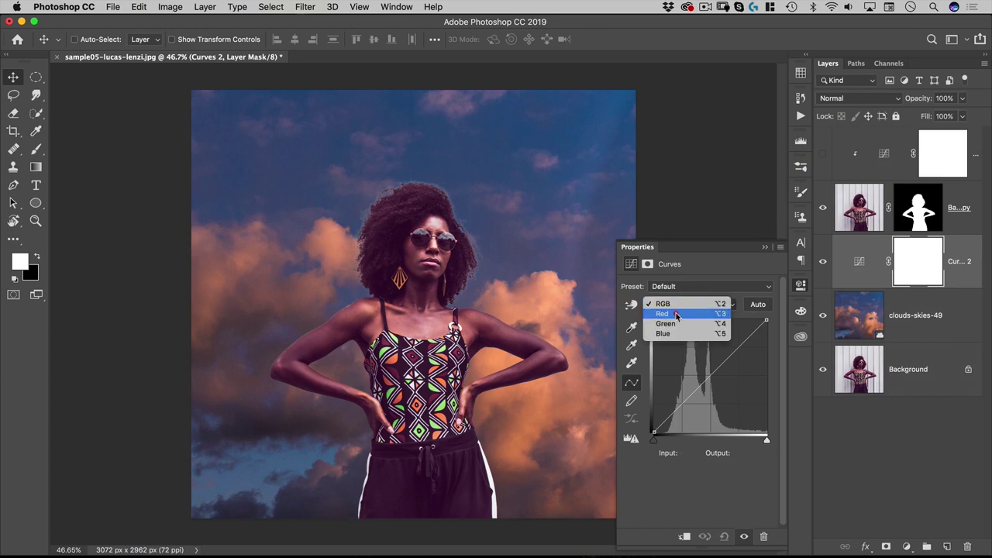
left_click(677, 314)
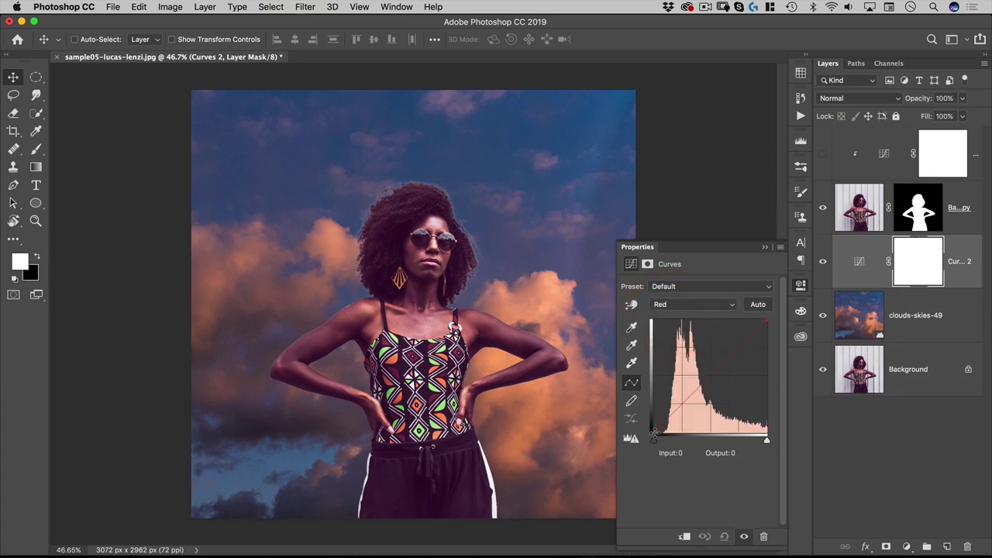
left_click_drag(653, 433, 653, 420)
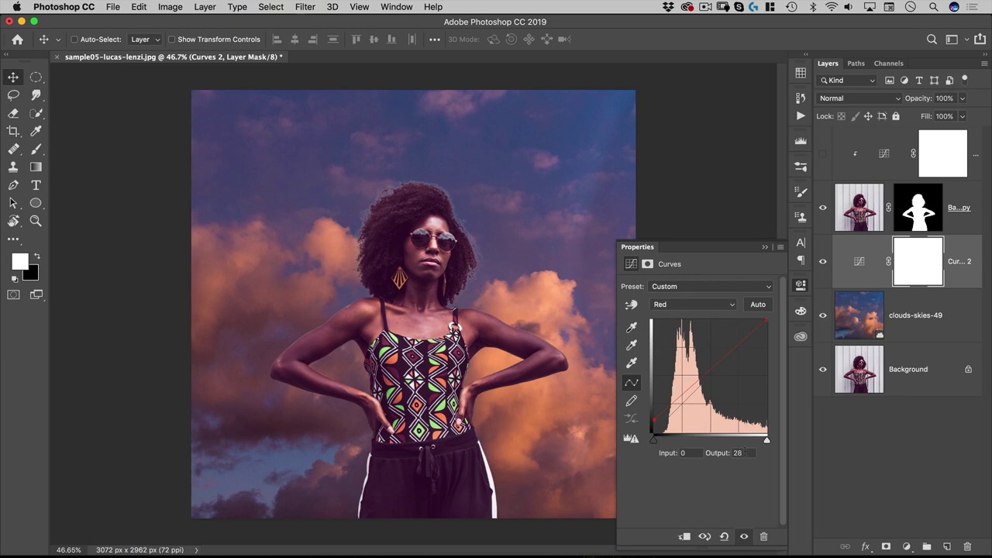
left_click(702, 453)
type("45")
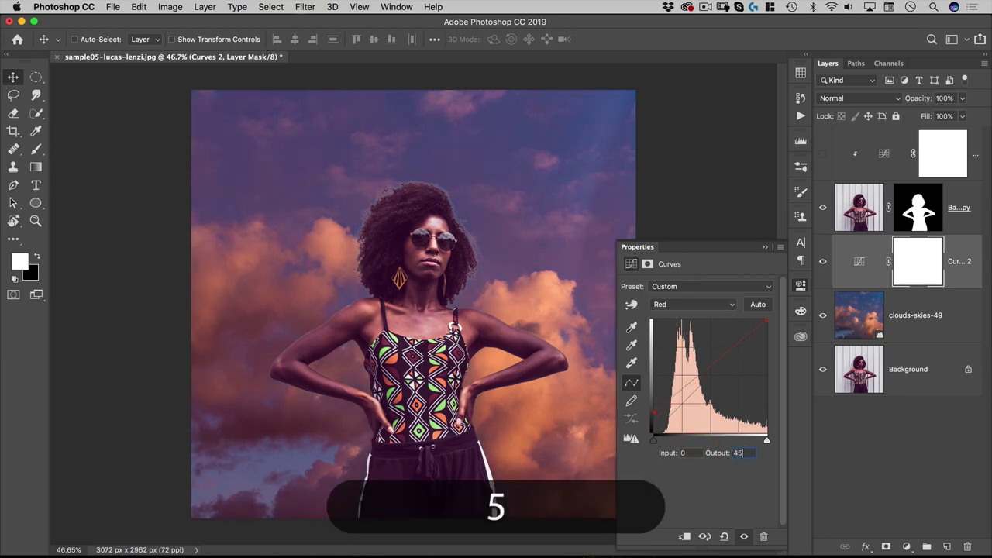
left_click(692, 304)
left_click(670, 314)
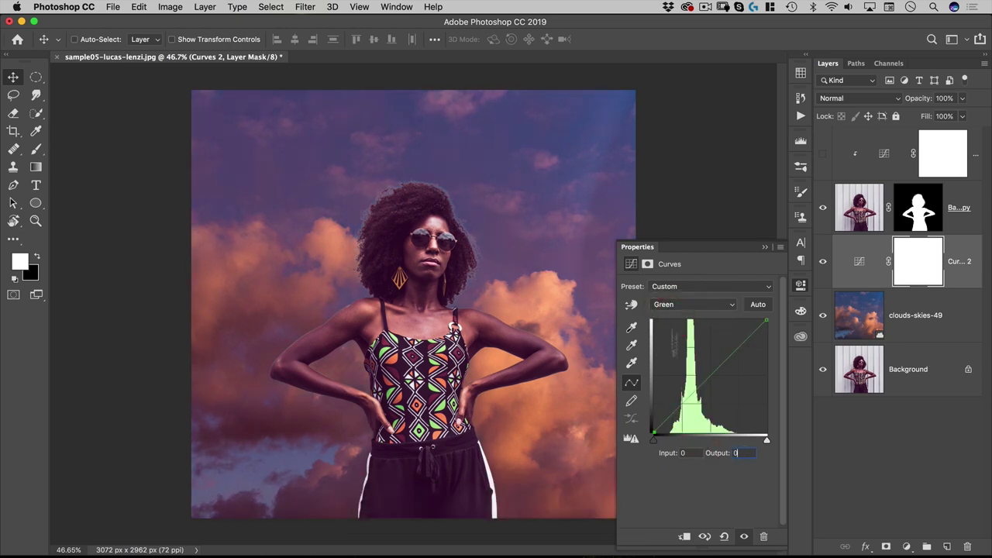
left_click(704, 453)
type("8")
left_click(692, 304)
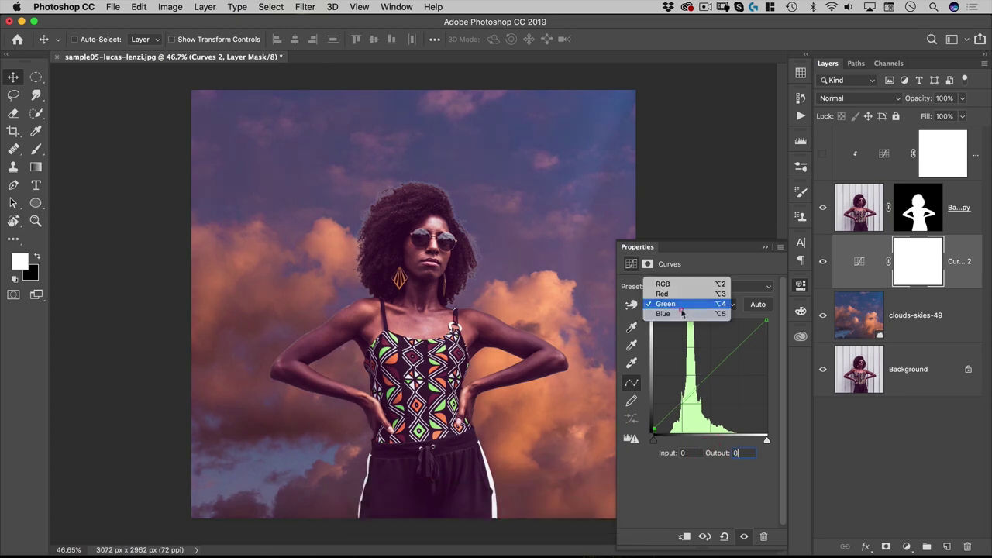
left_click(665, 313)
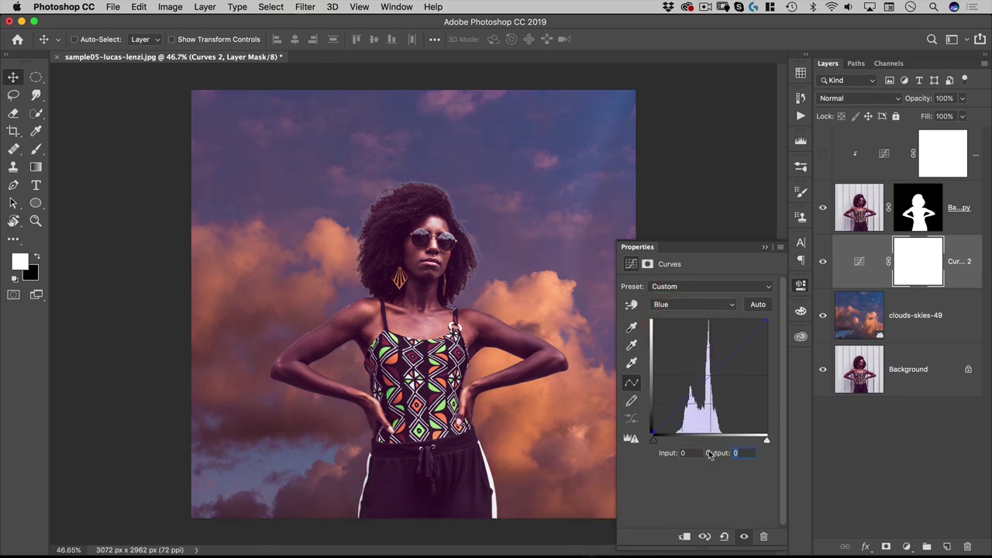
Enter 39 as the blue black-point output and collapse the Curves 2 properties
type("39")
left_click(801, 285)
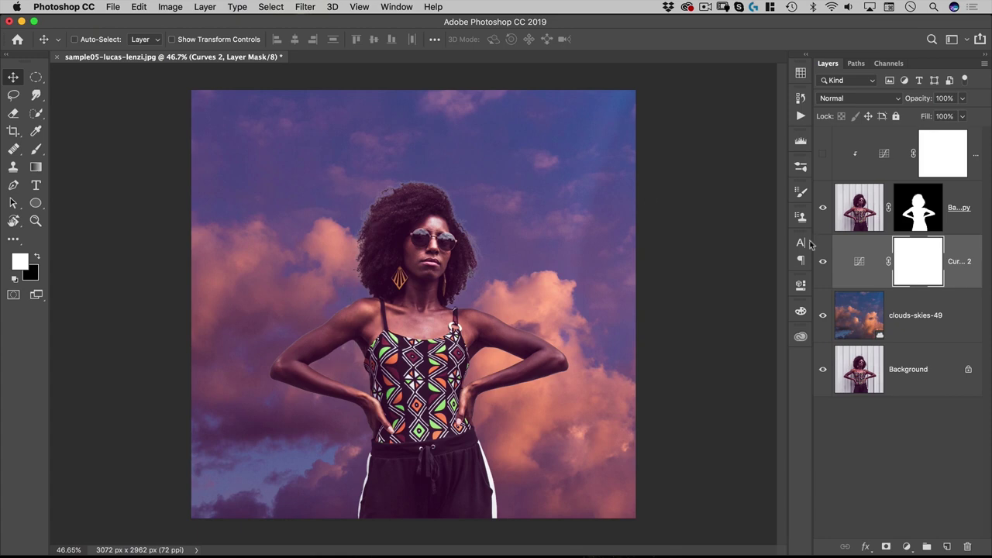
Delete the Curves 1 adjustment and duplicate the masked woman layer as Background copy 2 beneath Curves 2
left_click(856, 210)
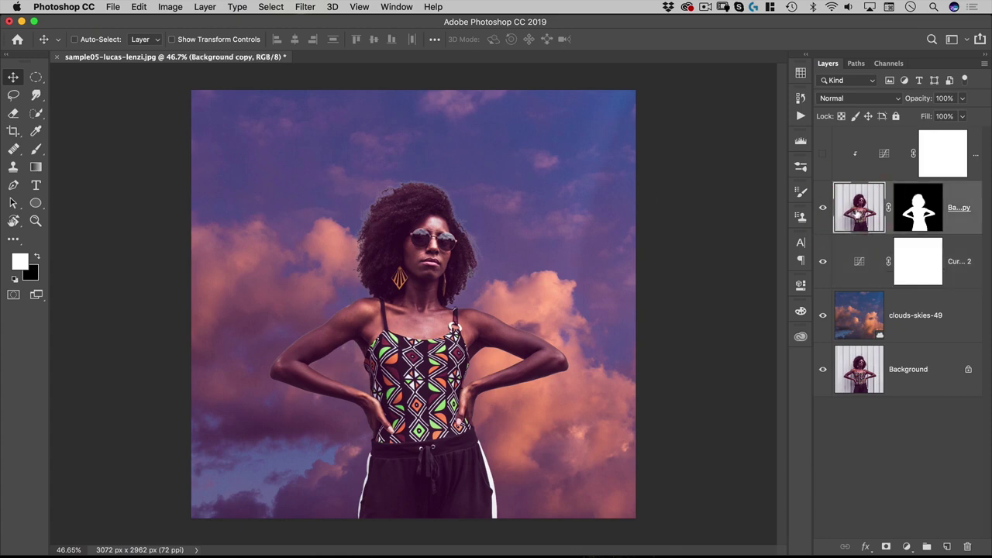
key("alt")
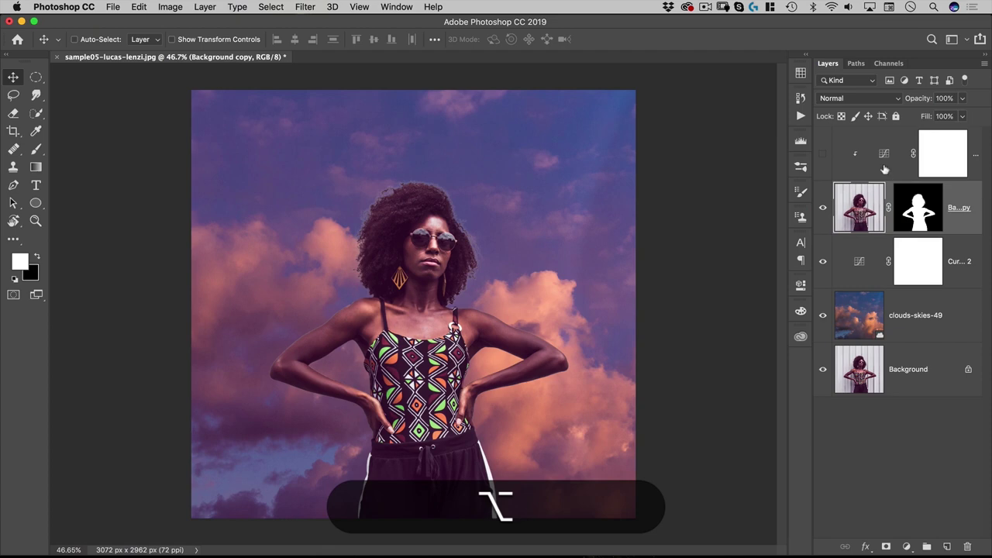
left_click_drag(886, 151, 969, 545)
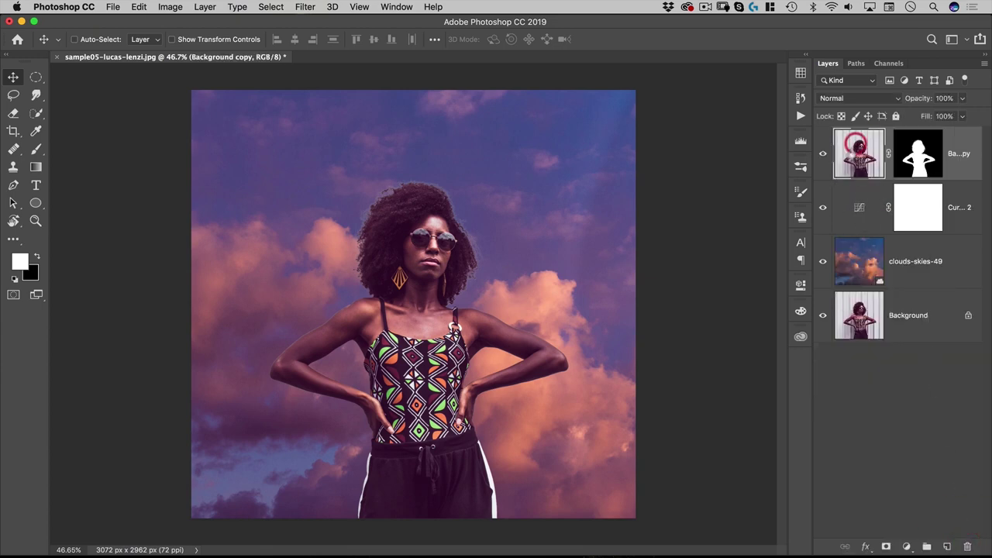
left_click_drag(856, 159, 863, 239)
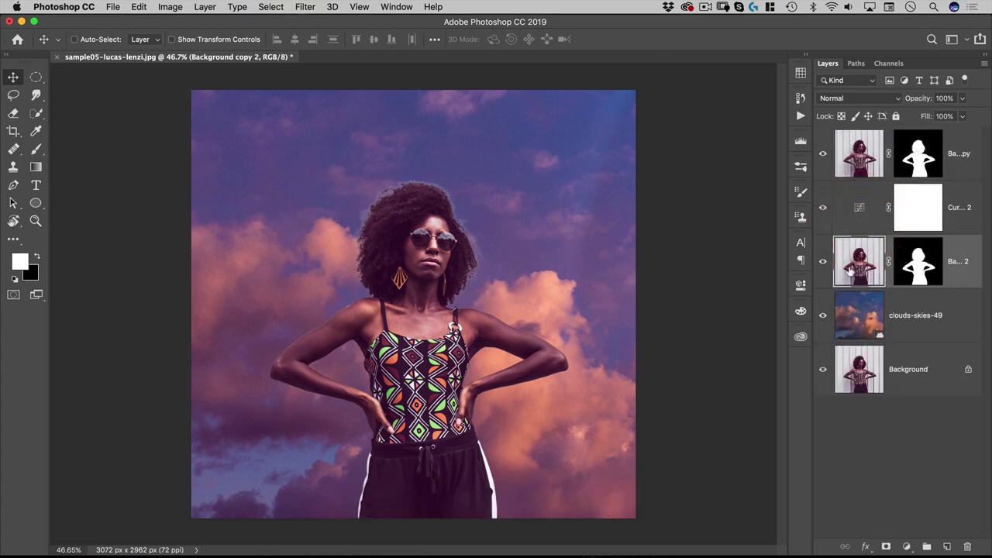
Set Background copy 2 to Multiply and load the woman's silhouette as a selection with a 5 px feather
left_click(848, 98)
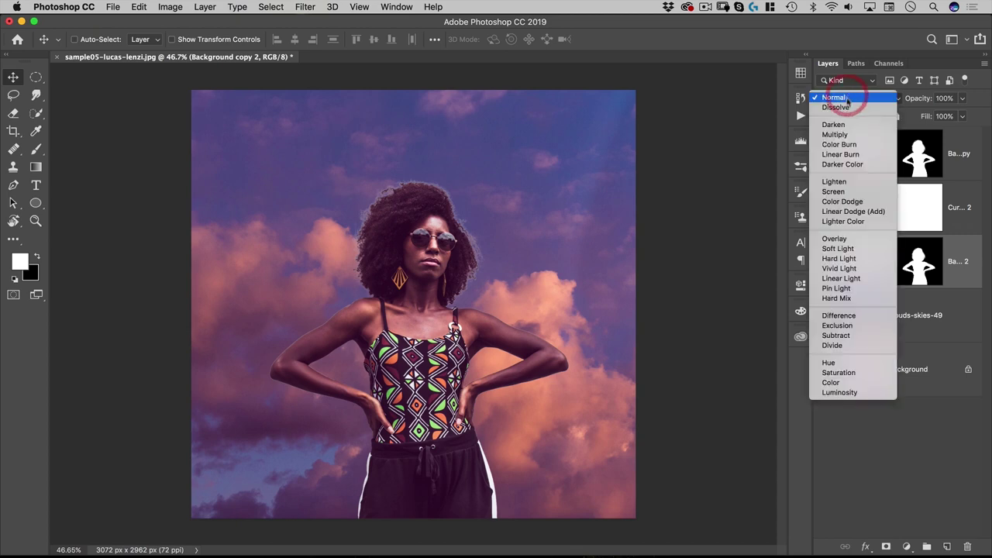
left_click(842, 133)
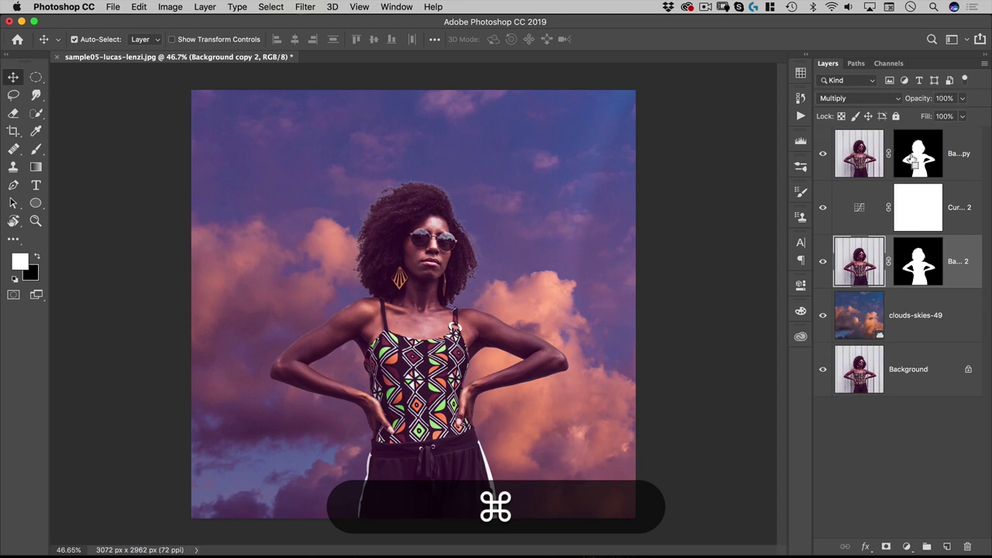
left_click(912, 159, "super")
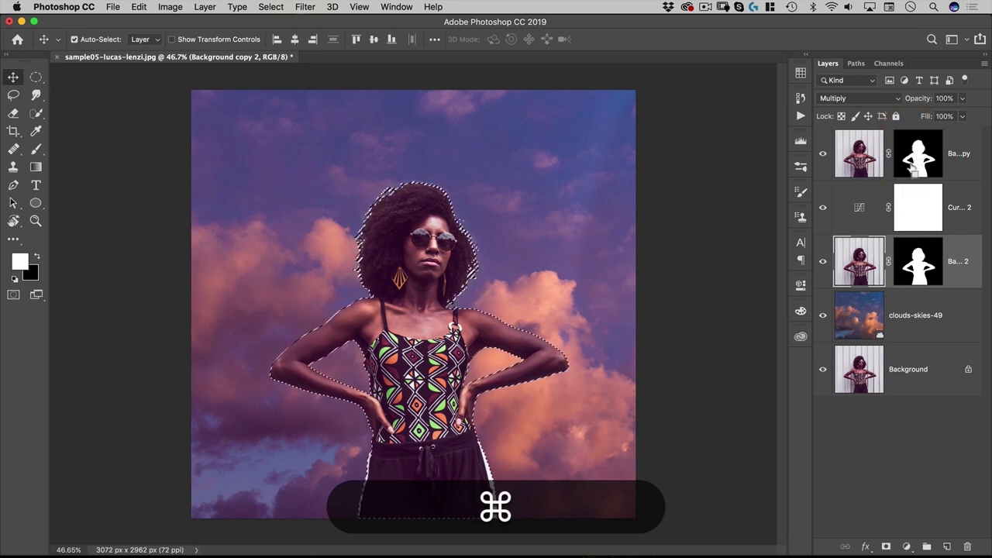
left_click(270, 7)
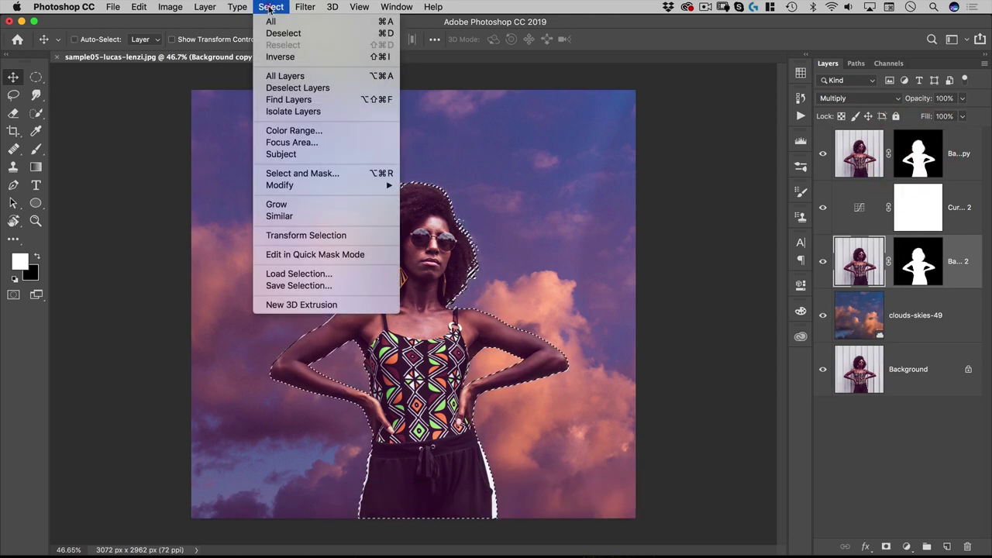
mouse_move(277, 185)
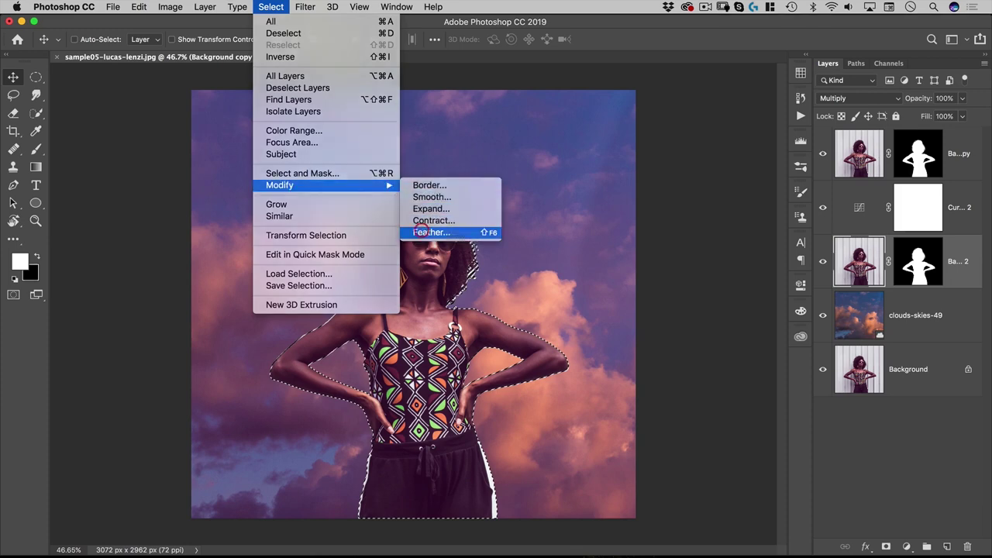
left_click(420, 231)
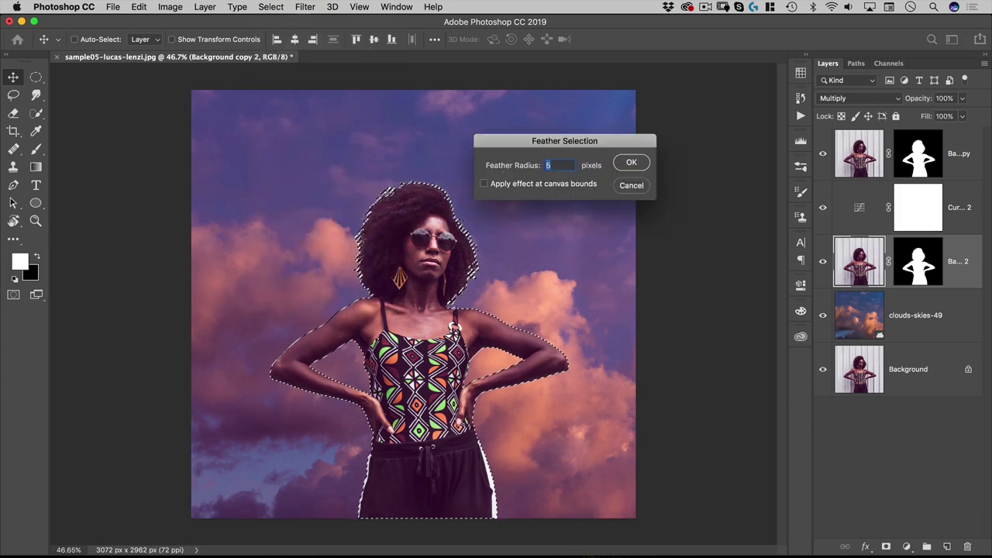
left_click(630, 164)
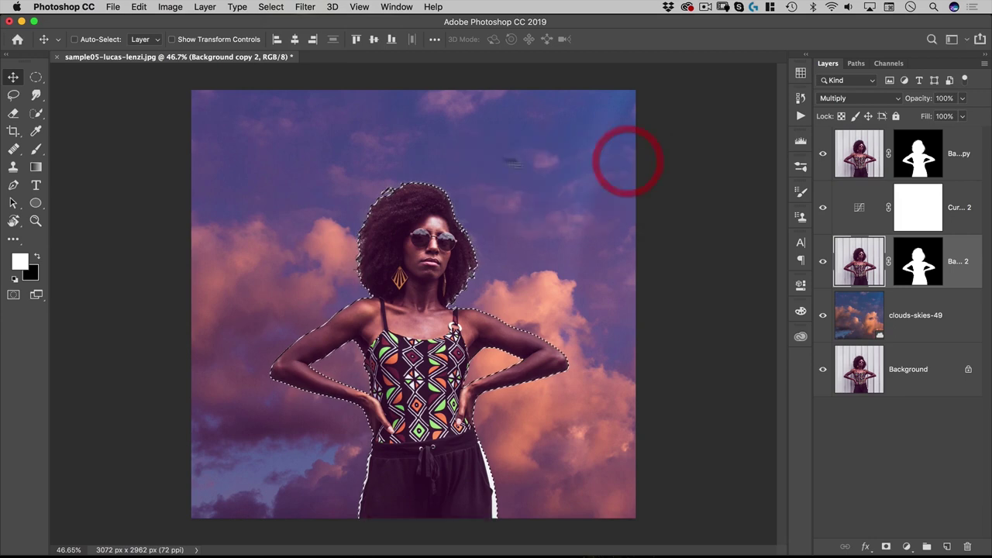
Invert the selection, fill the top woman layer's mask edges with black, then deselect
left_click(273, 7)
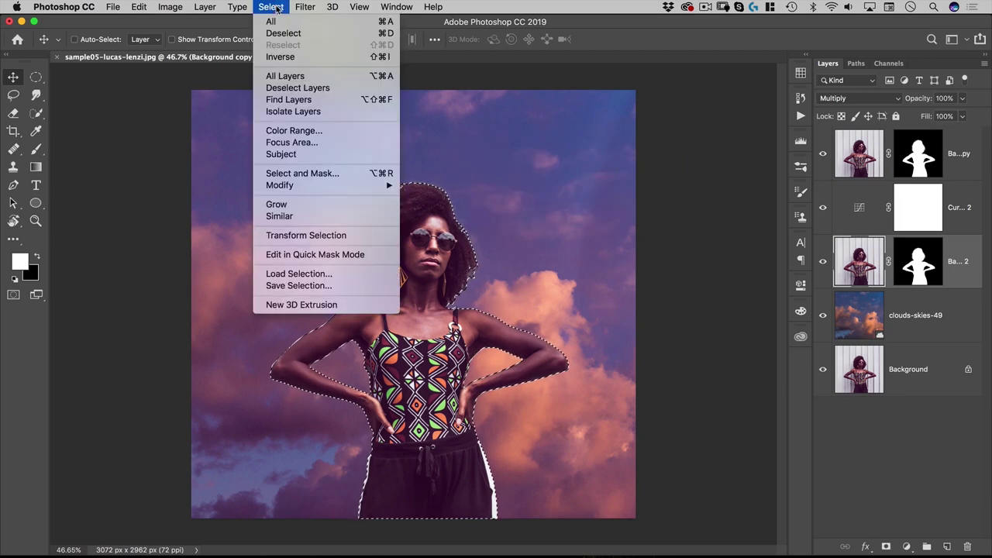
left_click(275, 57)
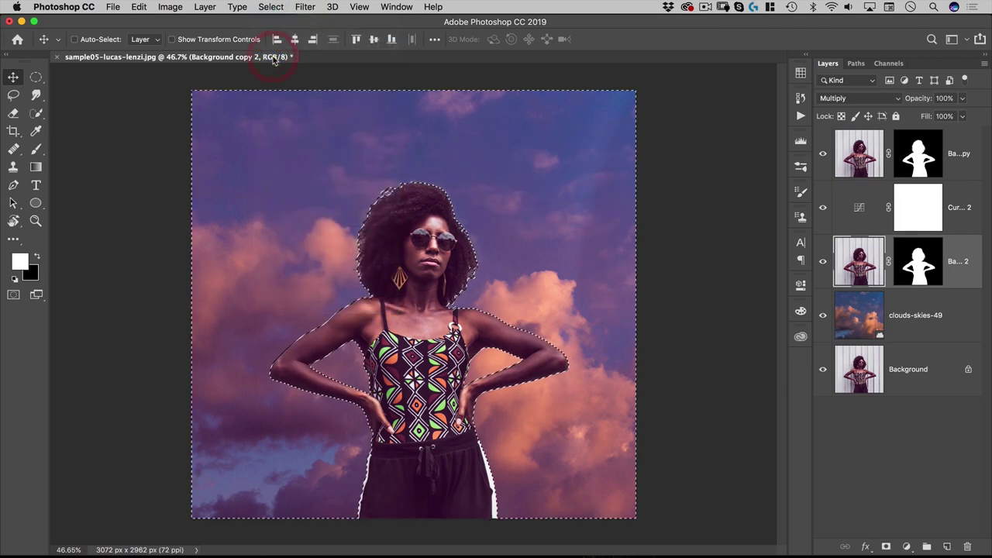
left_click(37, 256)
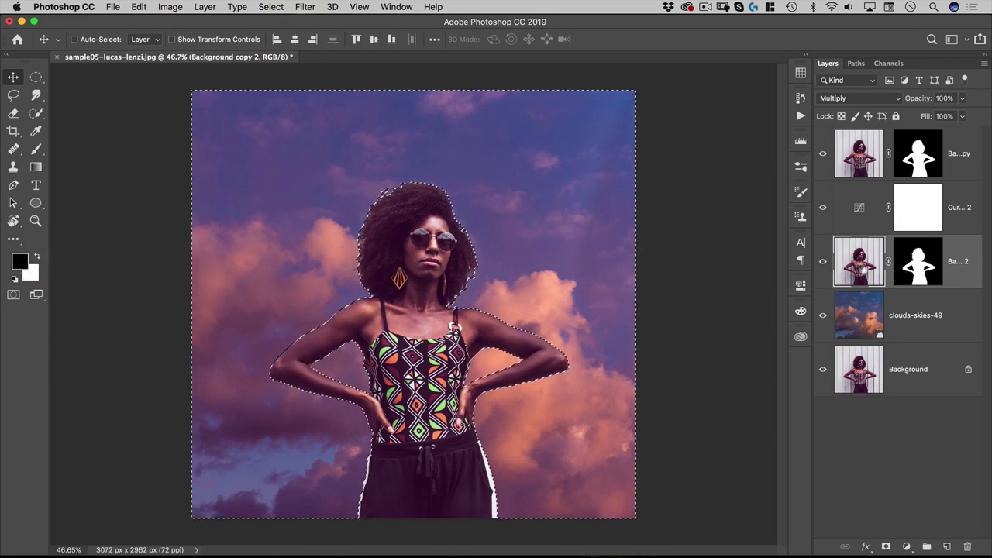
left_click(919, 262)
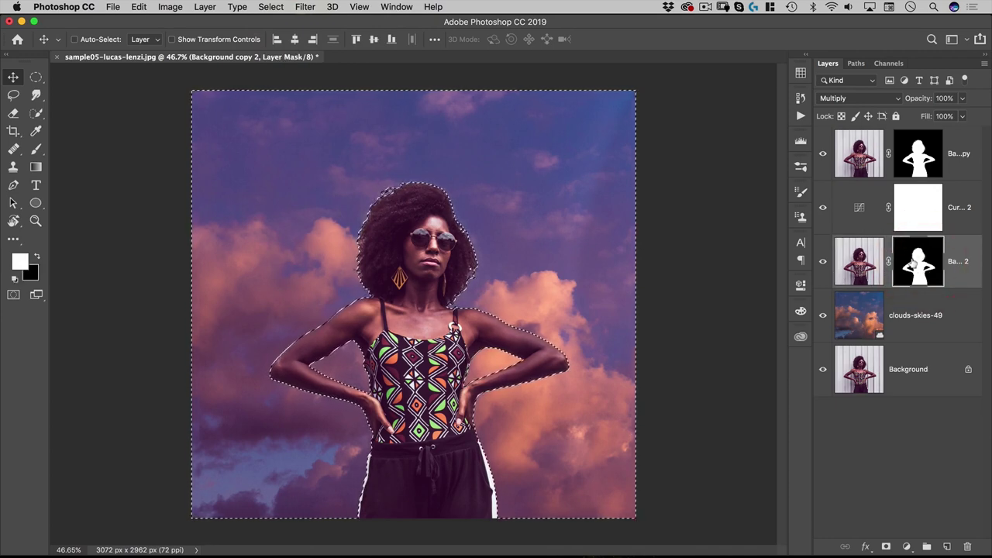
left_click(36, 257)
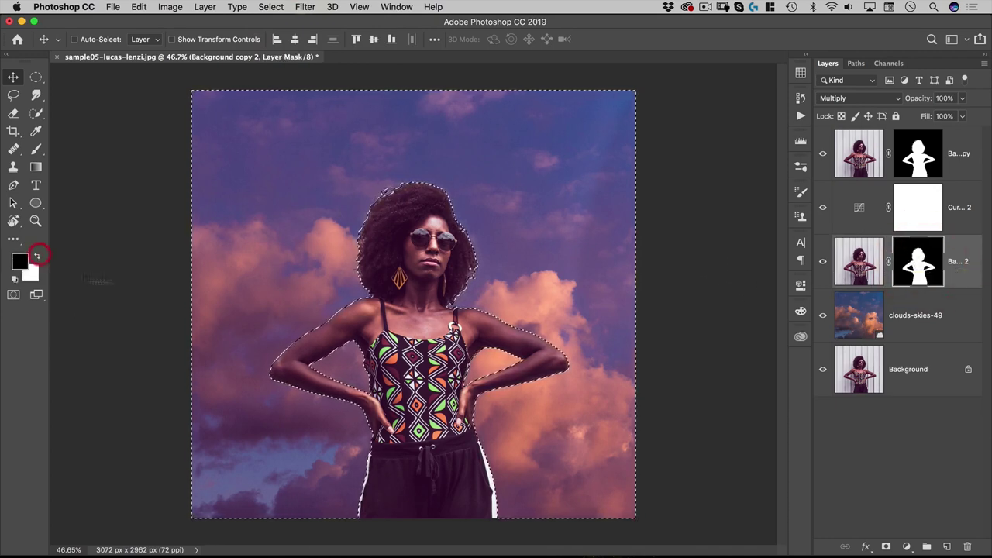
key("alt+BackSpace")
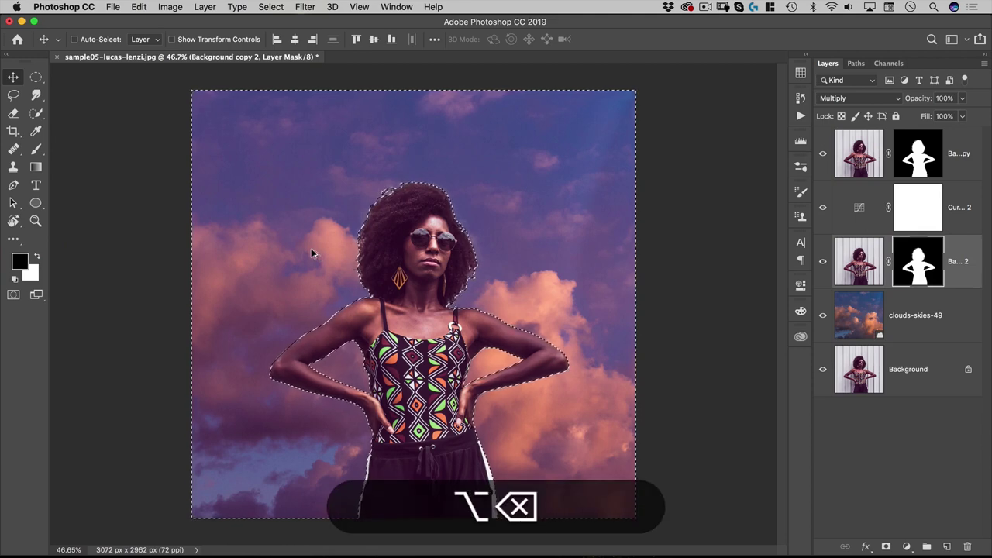
key("super+z")
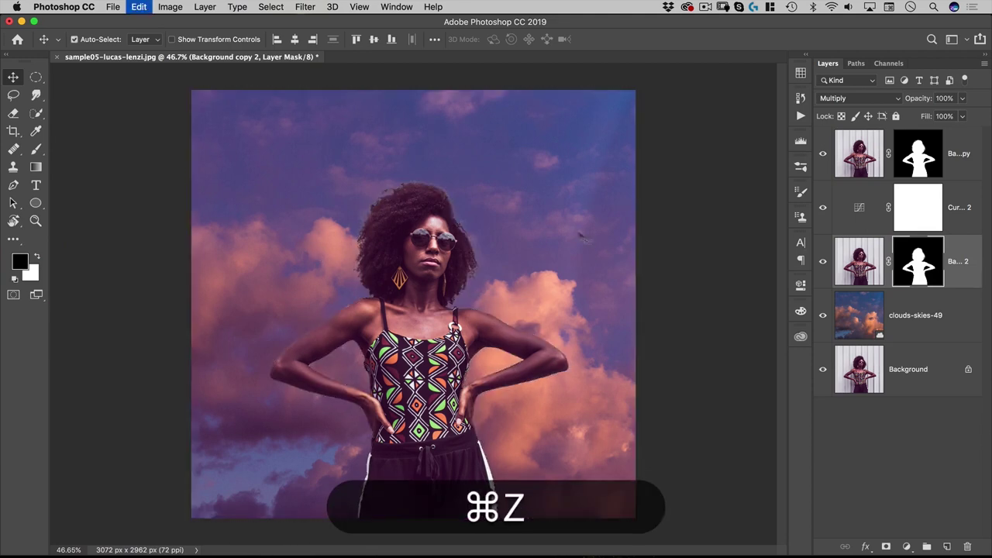
left_click(918, 157)
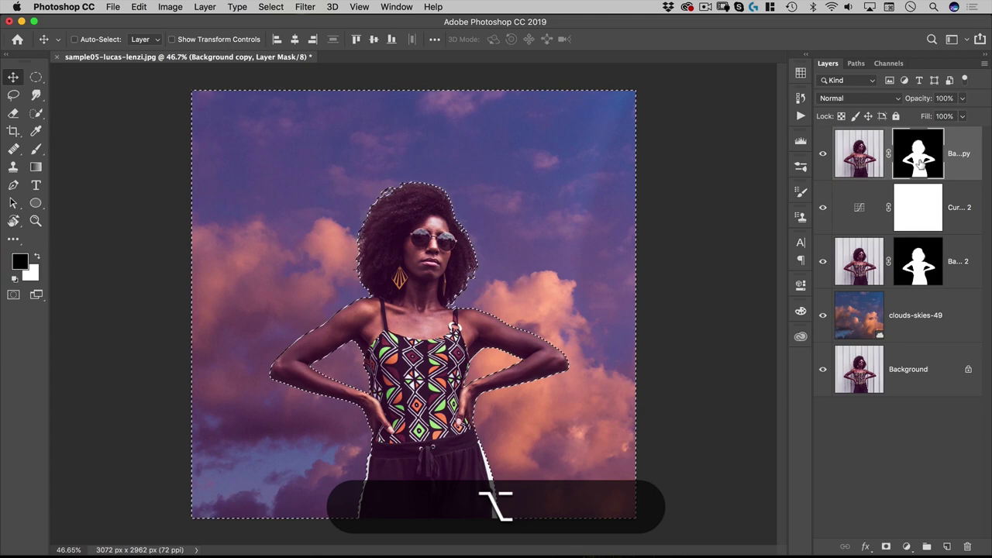
key("alt+BackSpace")
key("super+v")
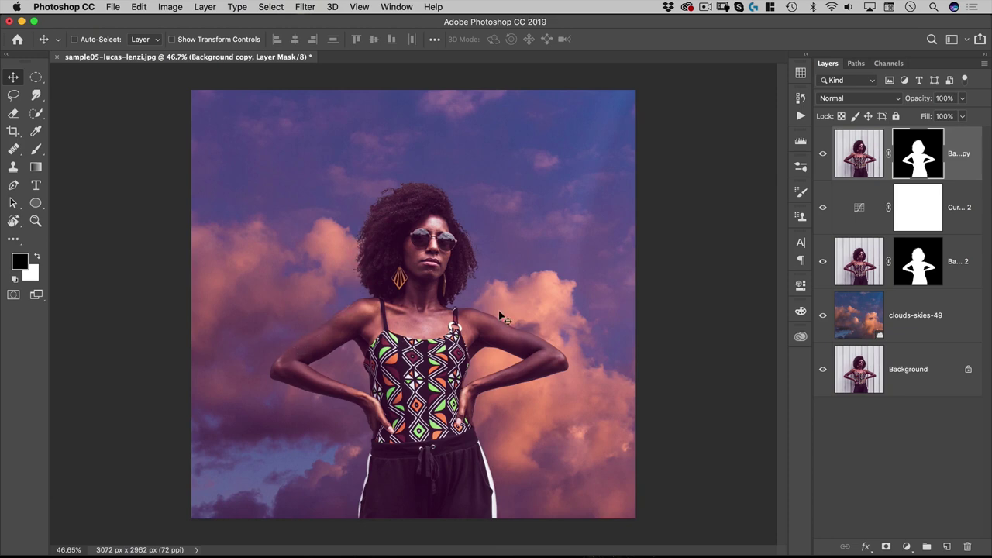
key("super+z")
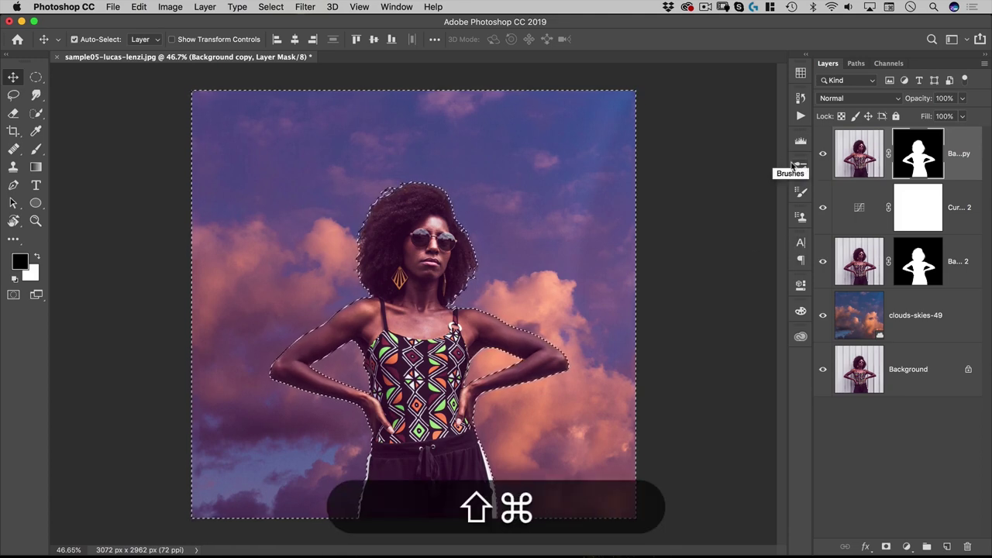
key("shift+super+z")
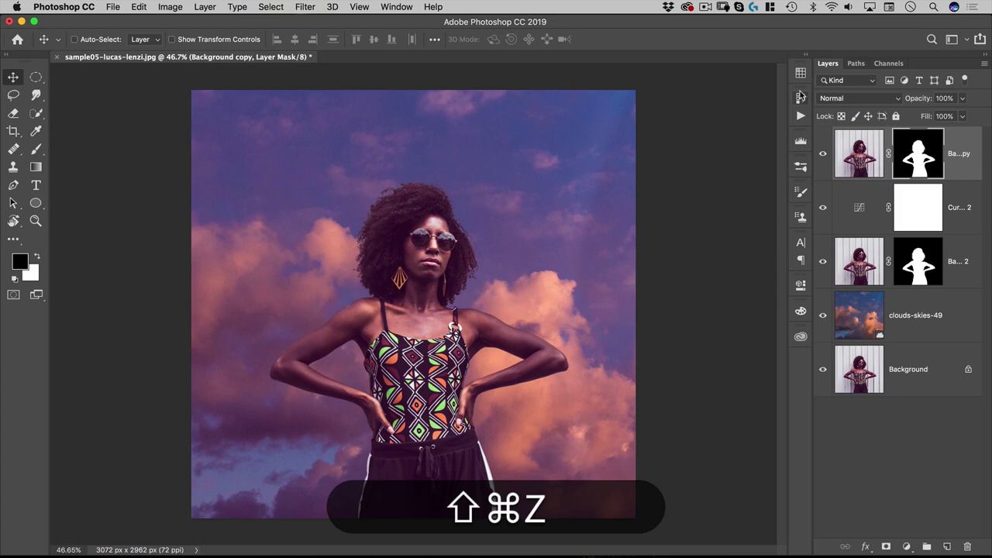
left_click(801, 100)
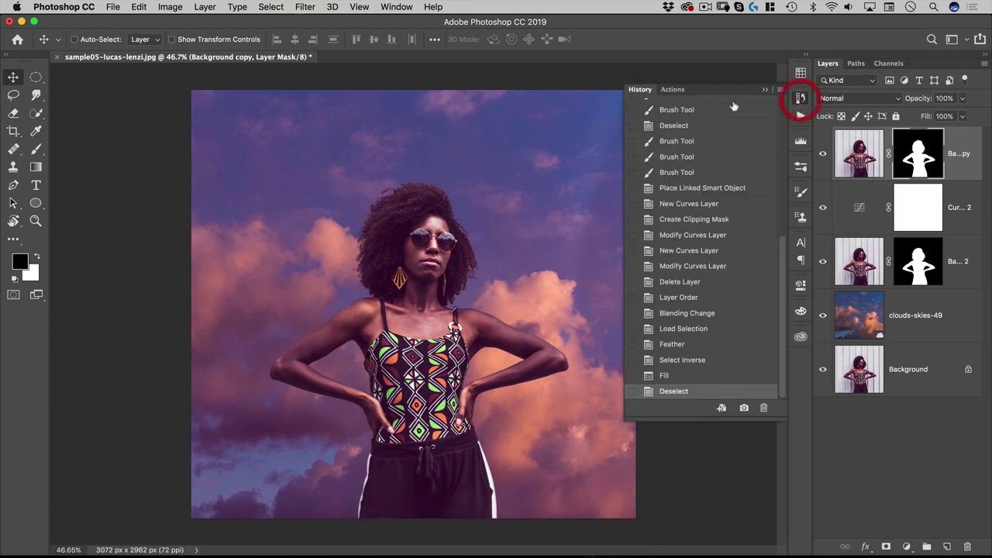
left_click(674, 345)
left_click(676, 327)
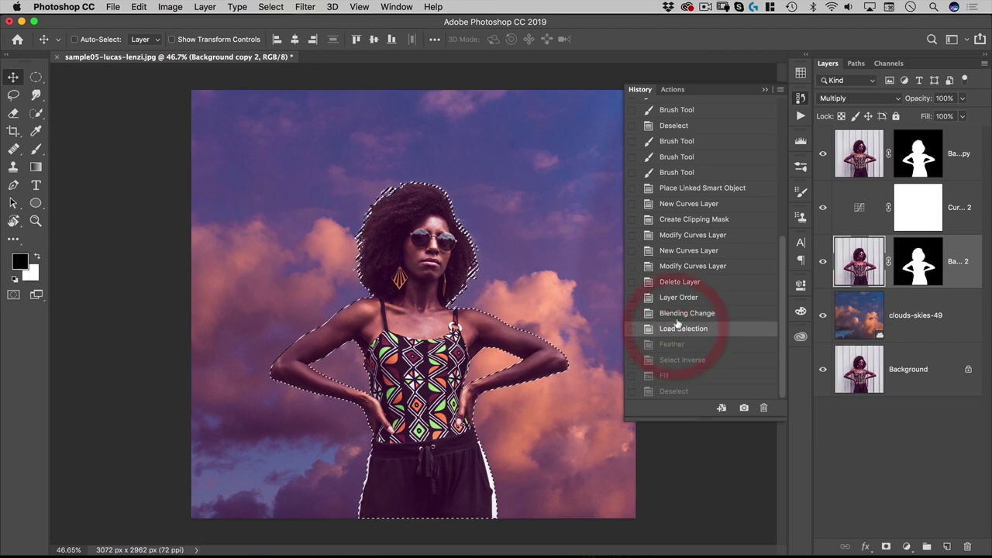
left_click(679, 314)
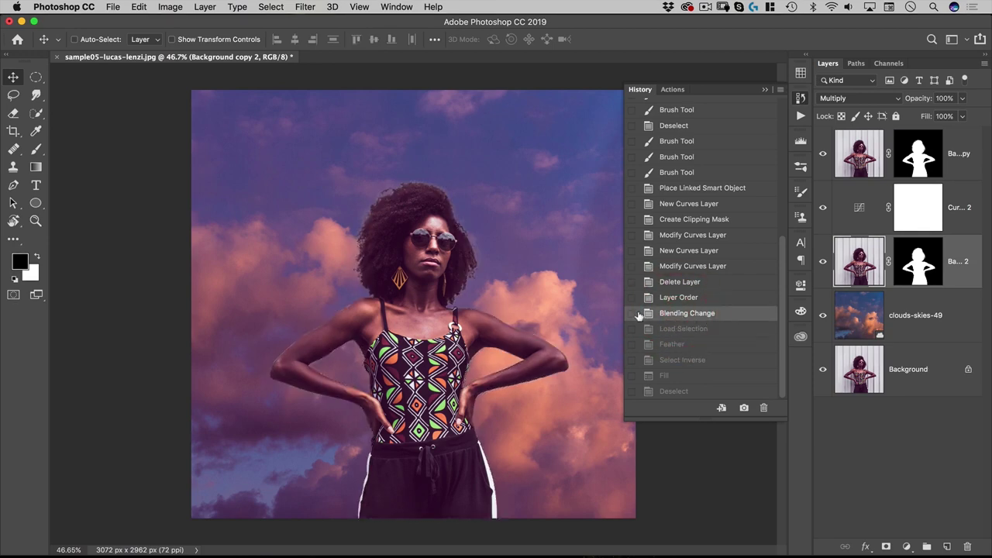
left_click(673, 392)
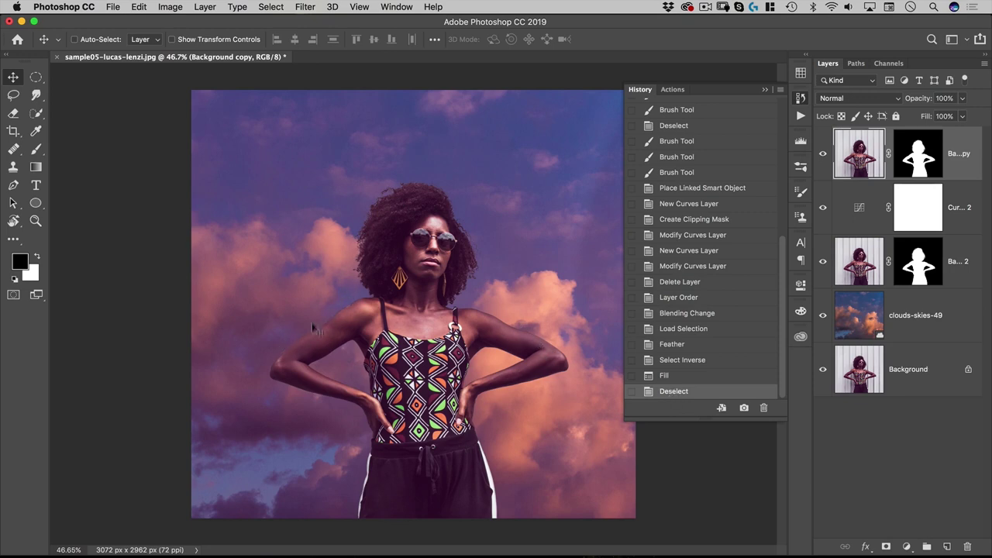
left_click(706, 315)
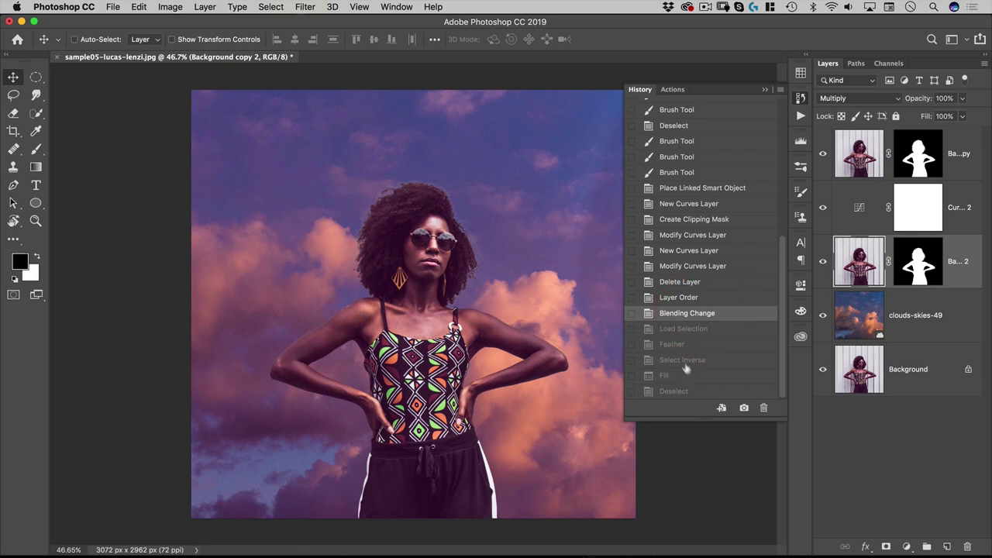
left_click(686, 393)
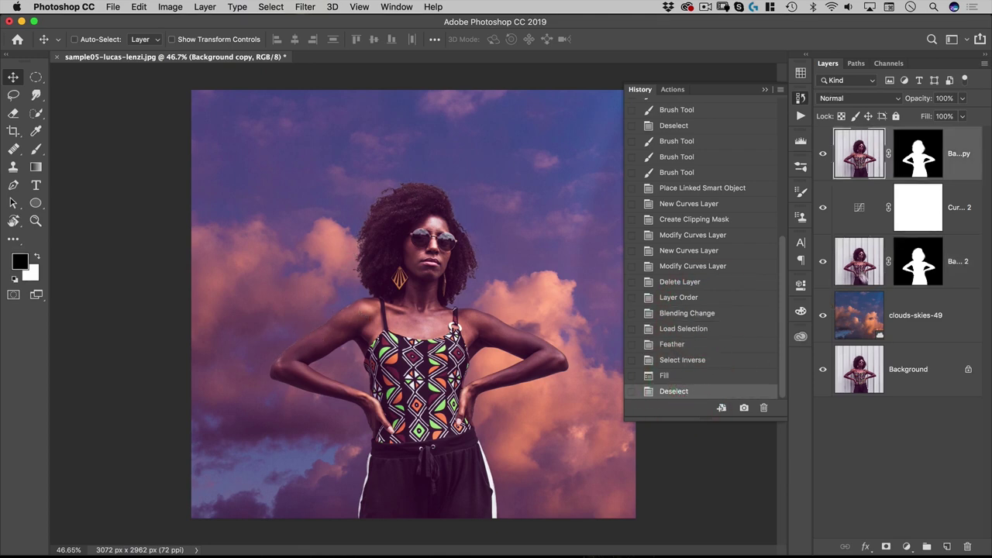
left_click(851, 330)
left_click(859, 207)
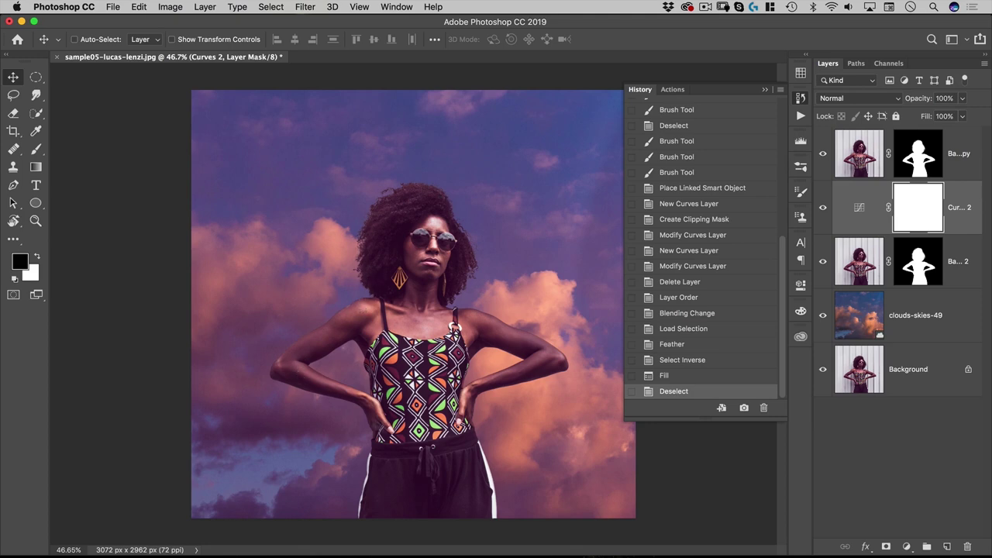
left_click(801, 98)
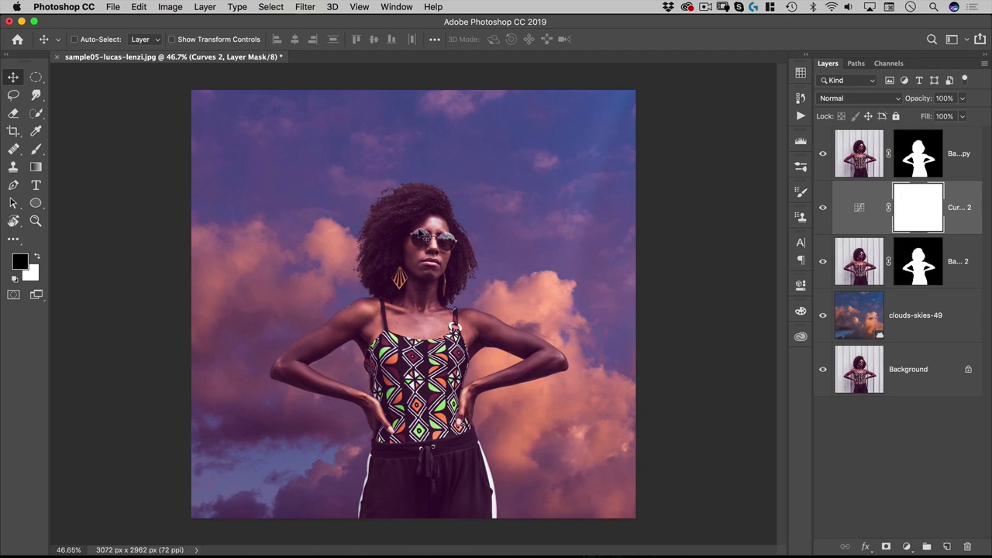
Draw an ellipse path over the left lens and resize it to fit the rim
left_click_drag(433, 238, 514, 222)
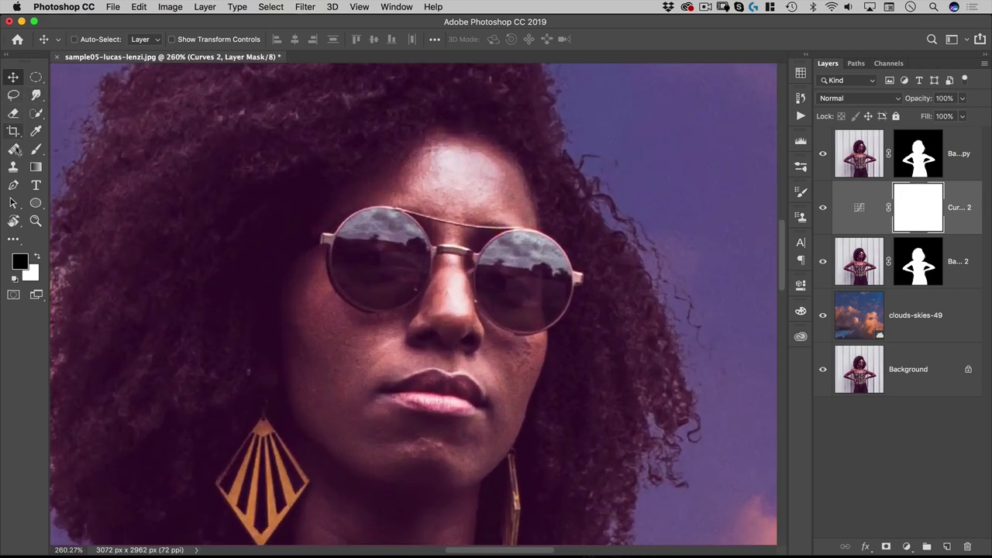
left_click(35, 203)
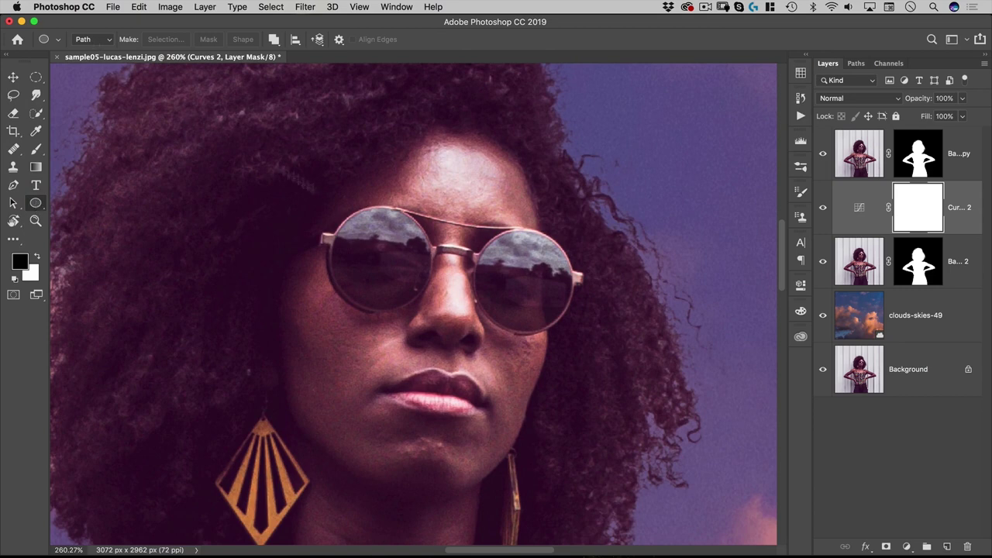
left_click_drag(385, 262, 371, 214)
key("alt+a")
right_click(371, 214)
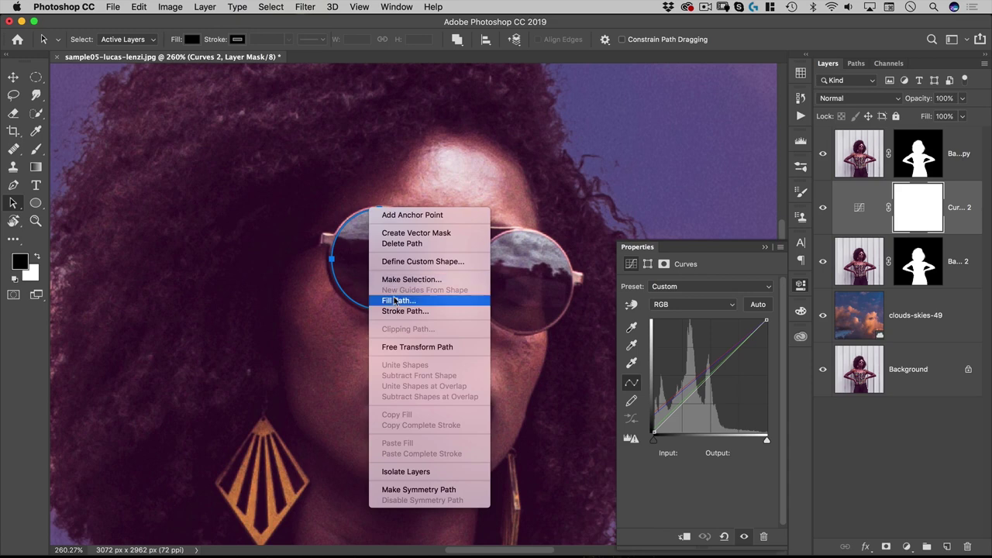
left_click(421, 349)
left_click_drag(428, 260, 430, 261)
left_click_drag(380, 308, 380, 309)
key("Return")
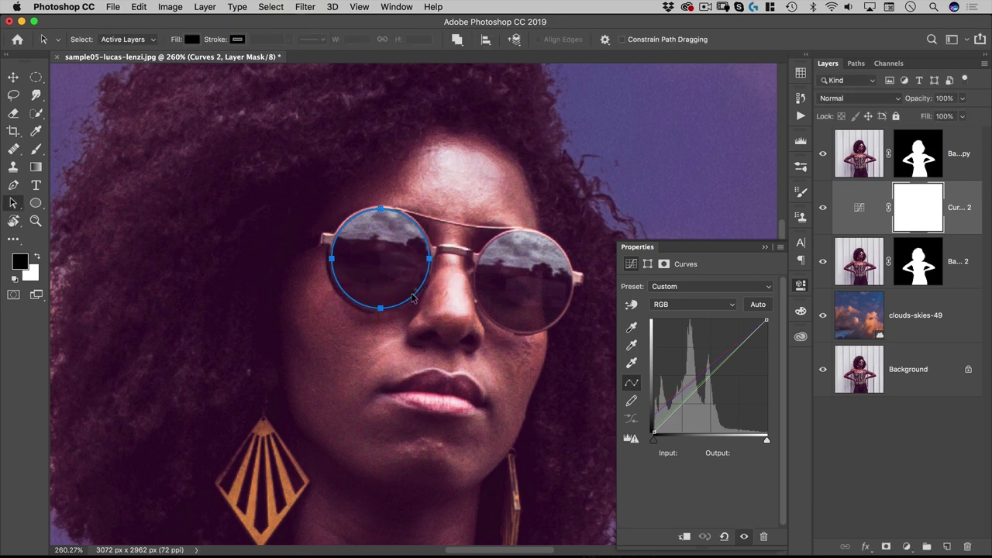
Copy the ellipse path onto the right lens and nudge it into place
left_click_drag(416, 304, 557, 318)
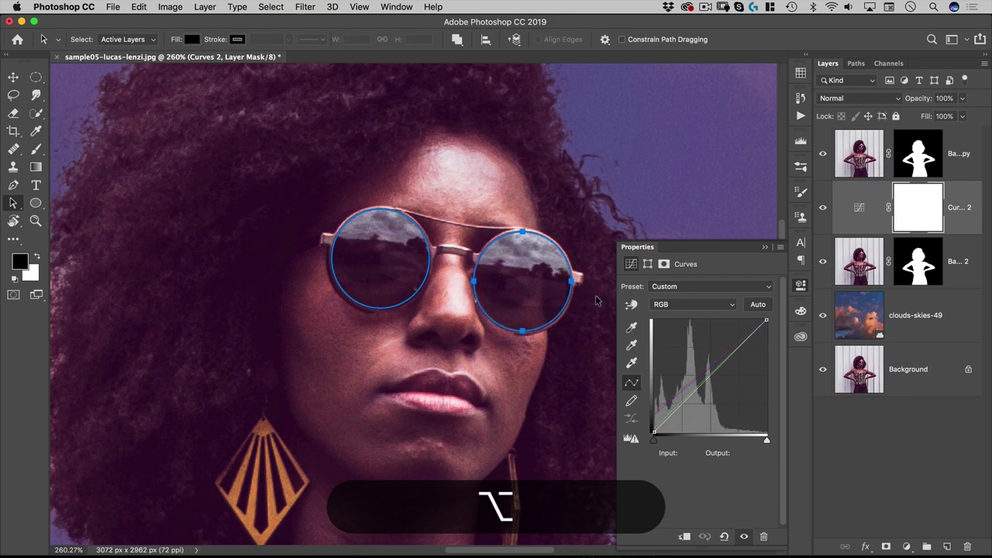
key("Down")
key("Right")
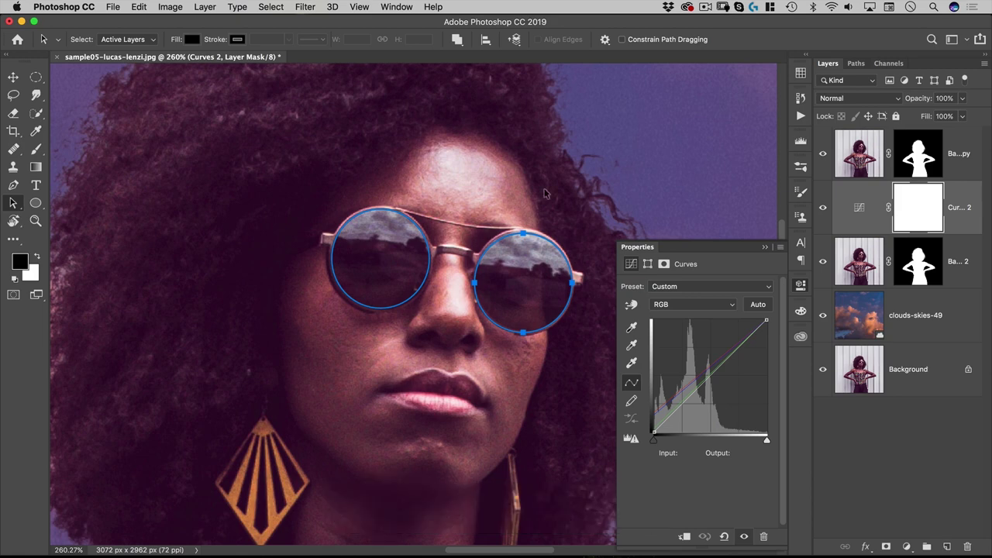
Convert the lens paths to a selection and fill it with black on a new Layer 1
right_click(415, 240)
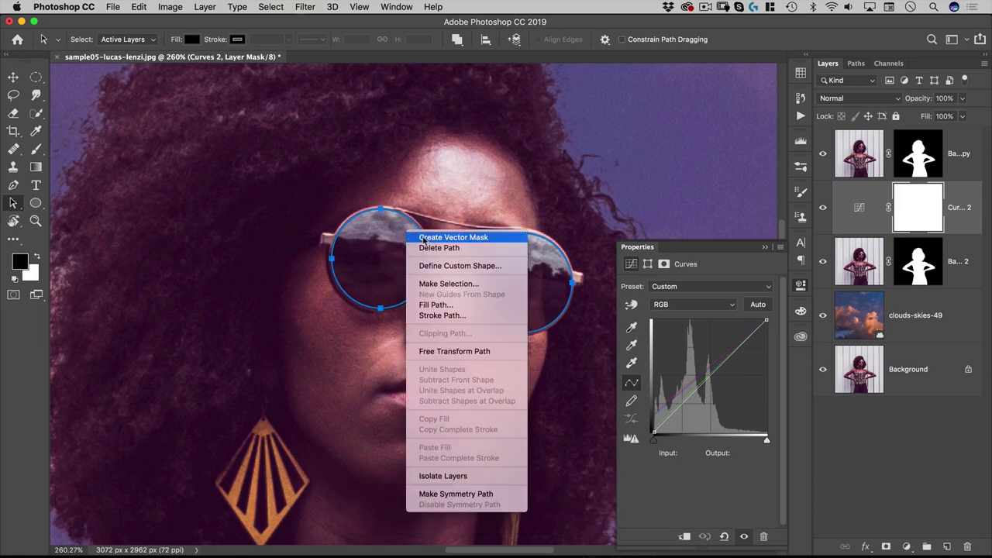
left_click(436, 284)
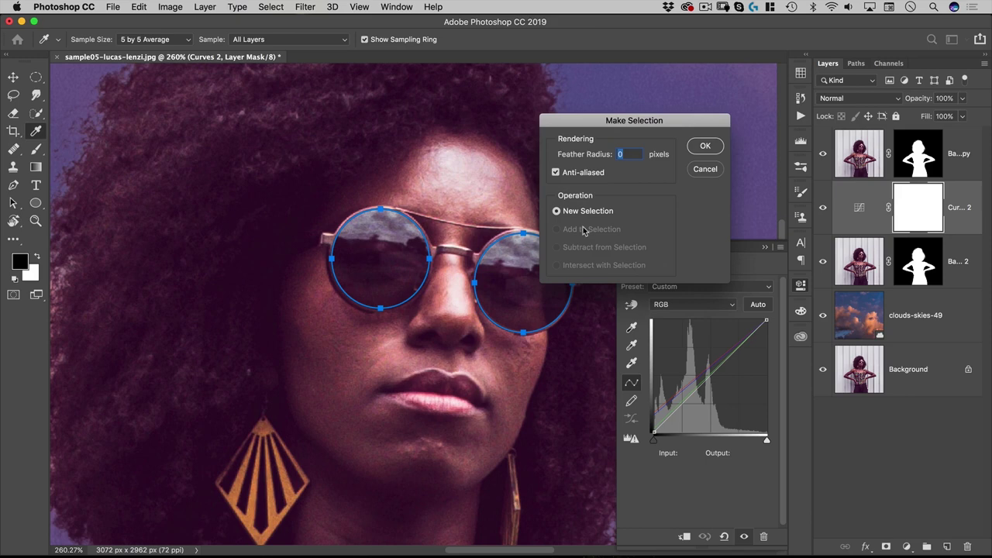
left_click(704, 143)
left_click(859, 153)
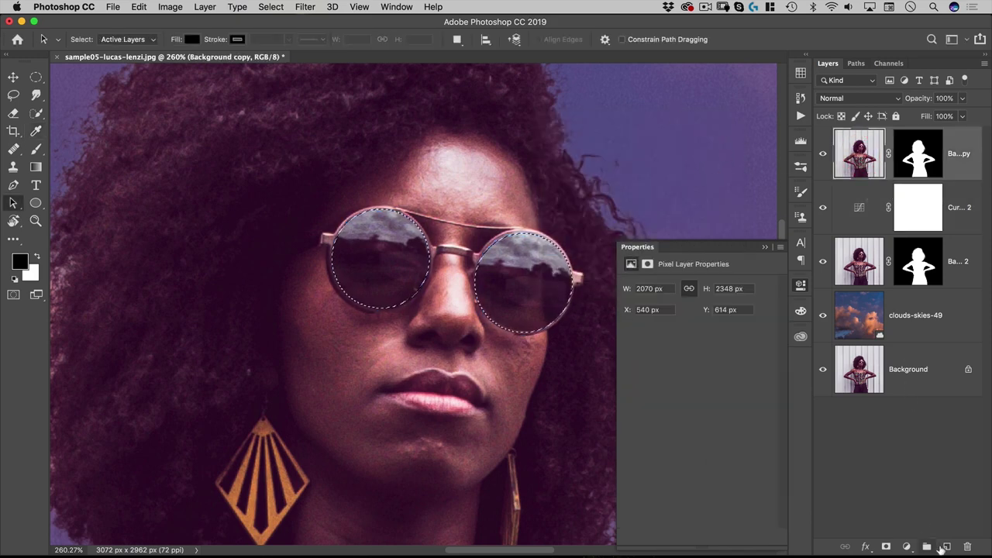
left_click(947, 546)
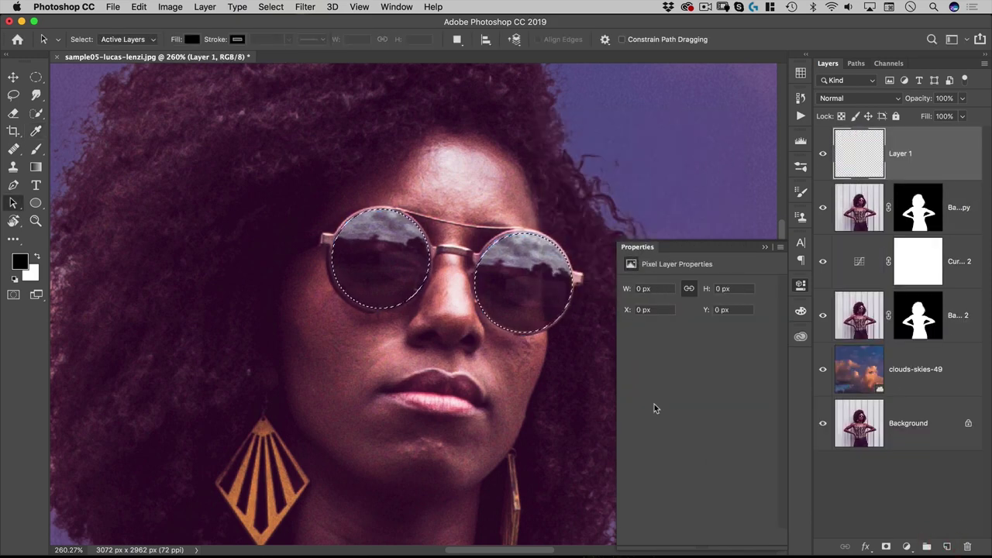
key("alt+BackSpace")
key("alt+super+d")
Select both the clouds-skies-49 and Curves 2 layers together
key("v")
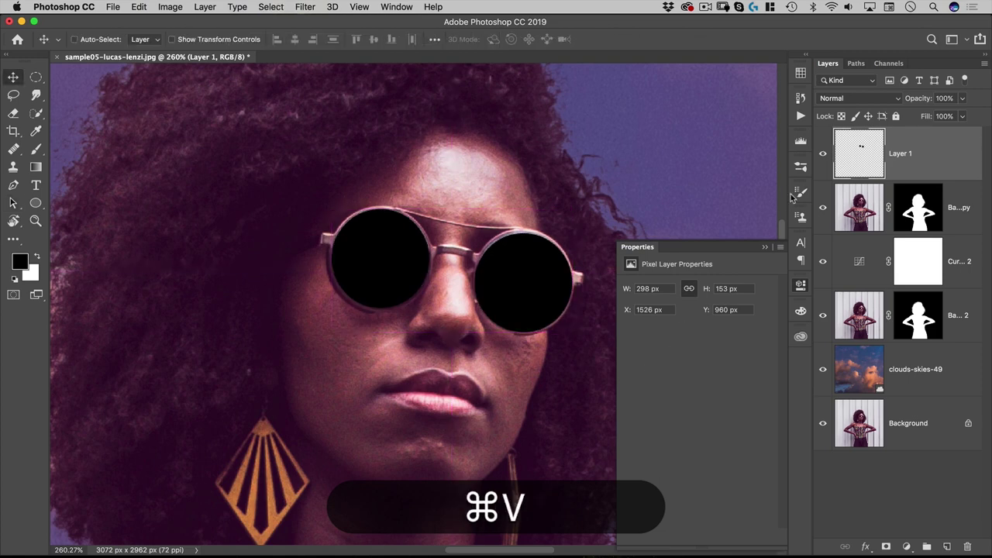
left_click(802, 285)
left_click(860, 373)
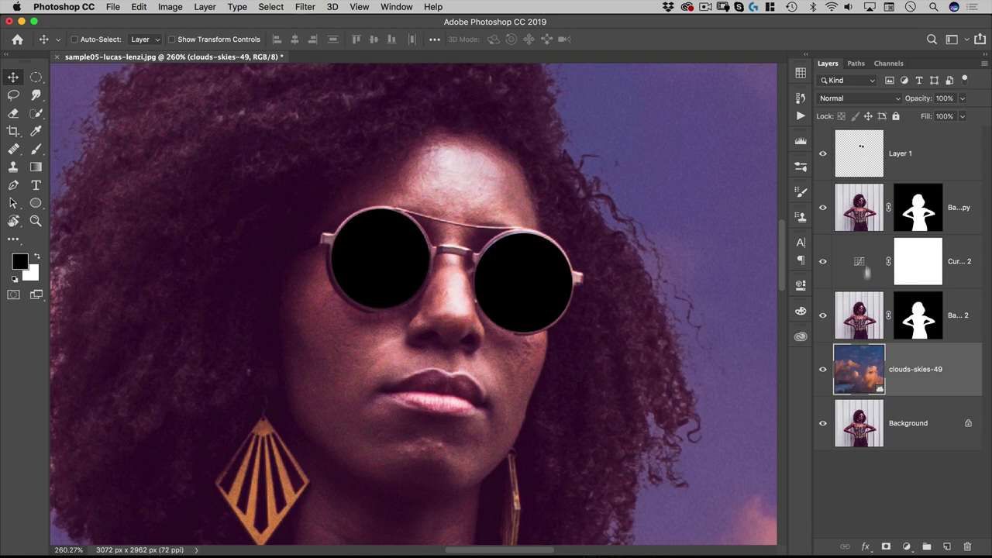
key("shift")
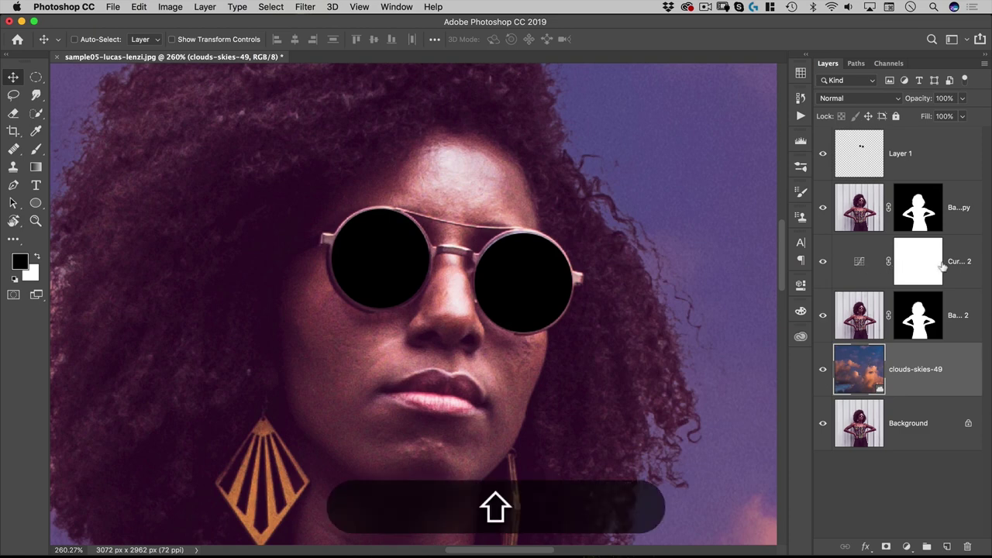
key("super")
left_click(961, 246, "super")
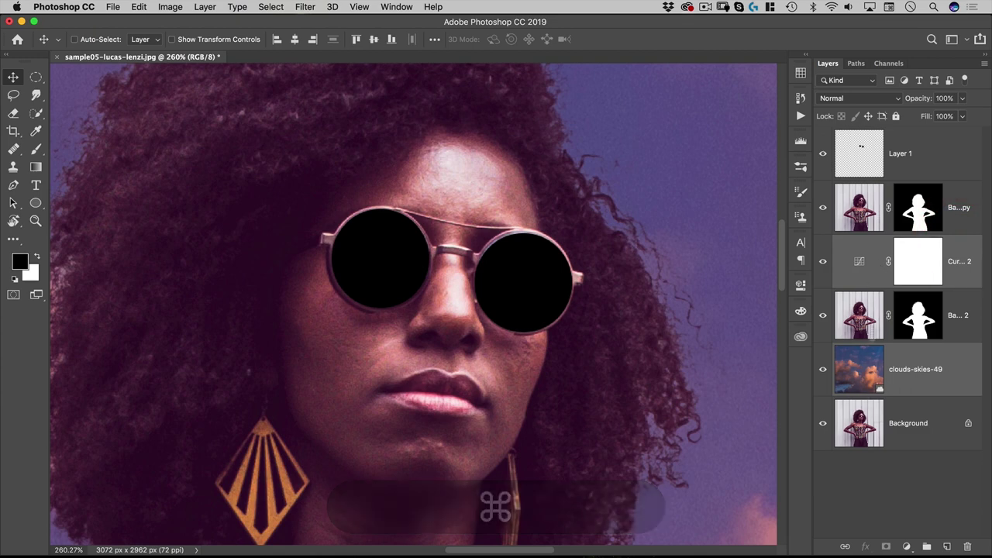
Duplicate the clouds and Curves 2 layers to the top of the stack and merge them
key("alt")
left_click_drag(864, 262, 862, 148)
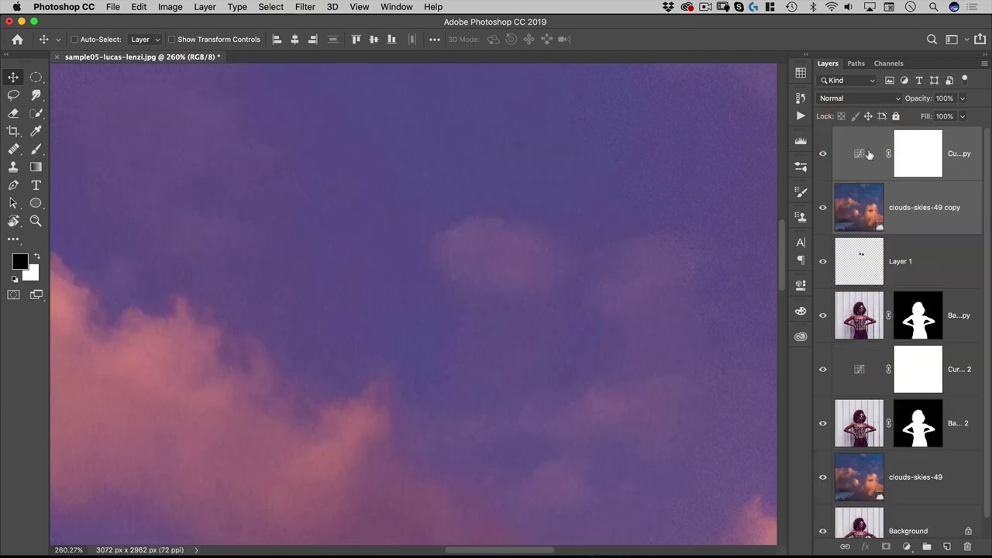
key("super+e")
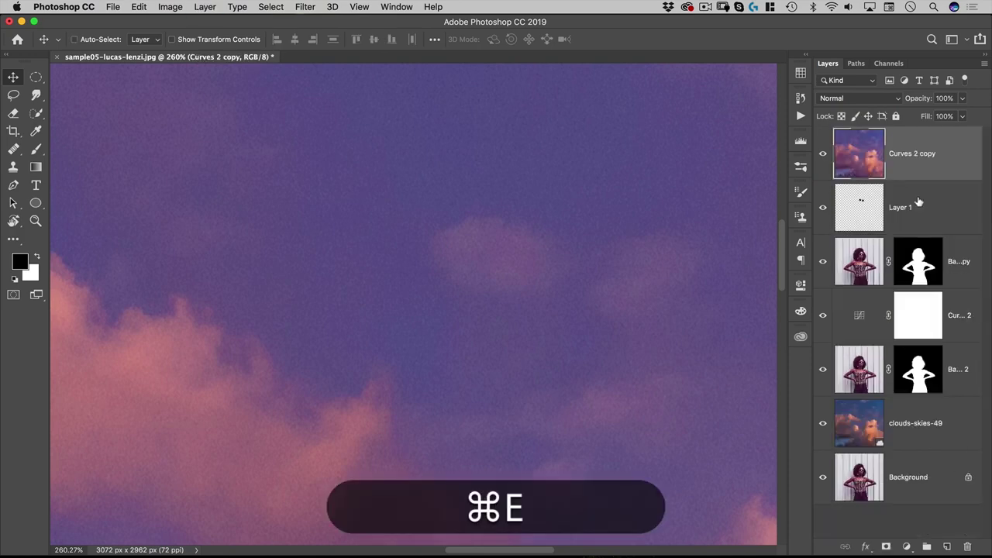
Clip the merged Curves 2 copy clouds to Layer 1 and shift them inside the lenses
key("super+space")
left_click_drag(532, 262, 441, 343)
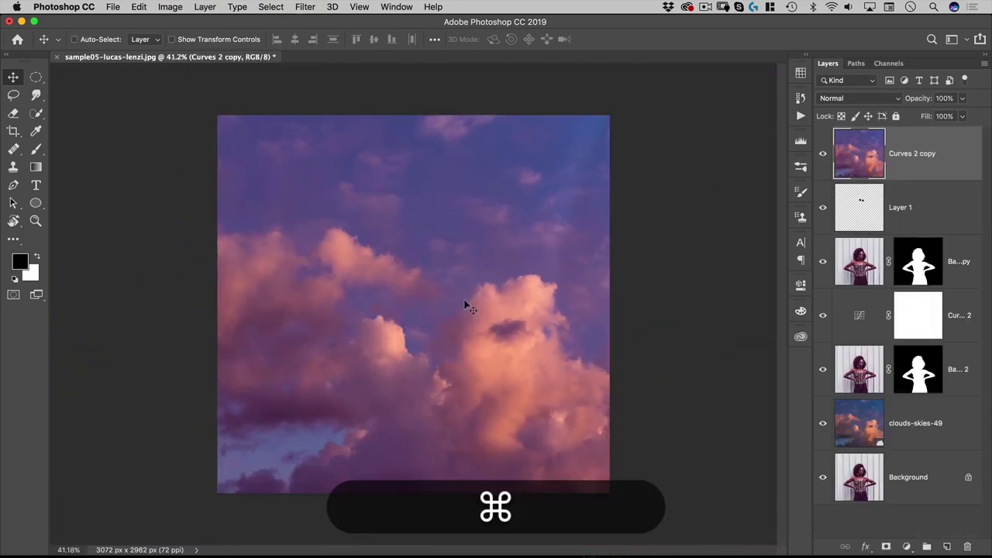
key("alt")
left_click(854, 180, "alt")
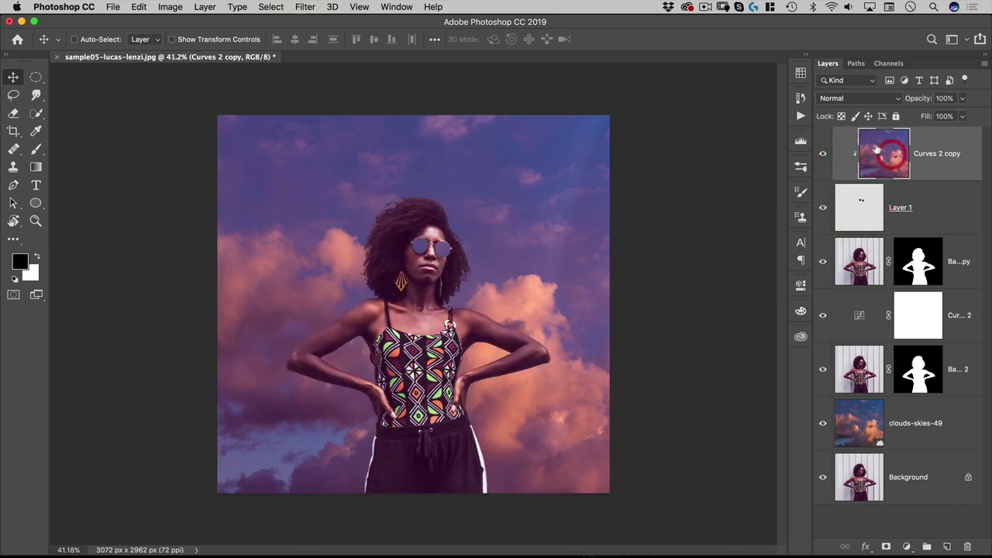
left_click_drag(490, 378, 541, 343)
Lower the opacity of Layer 1's black lens fill
left_click(862, 209)
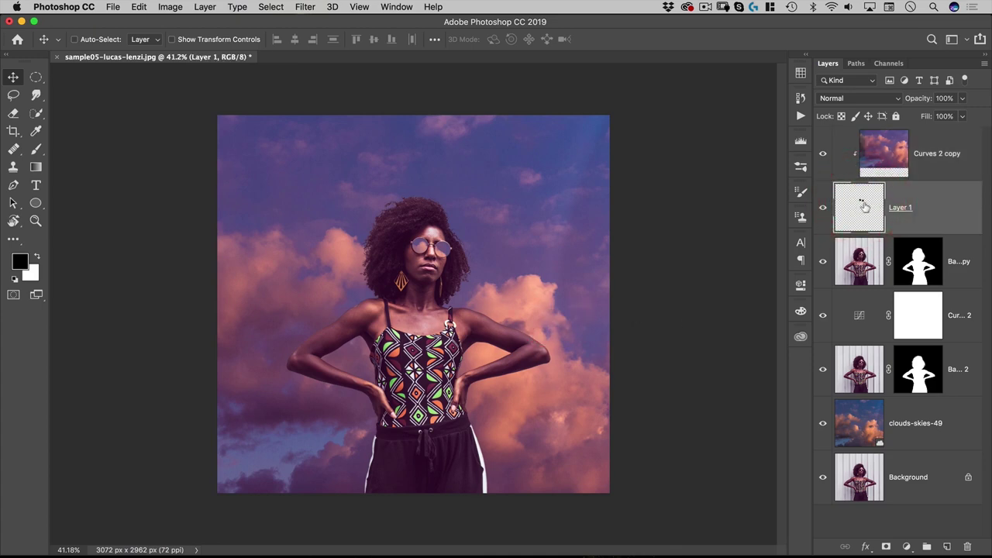
left_click_drag(920, 99, 902, 111)
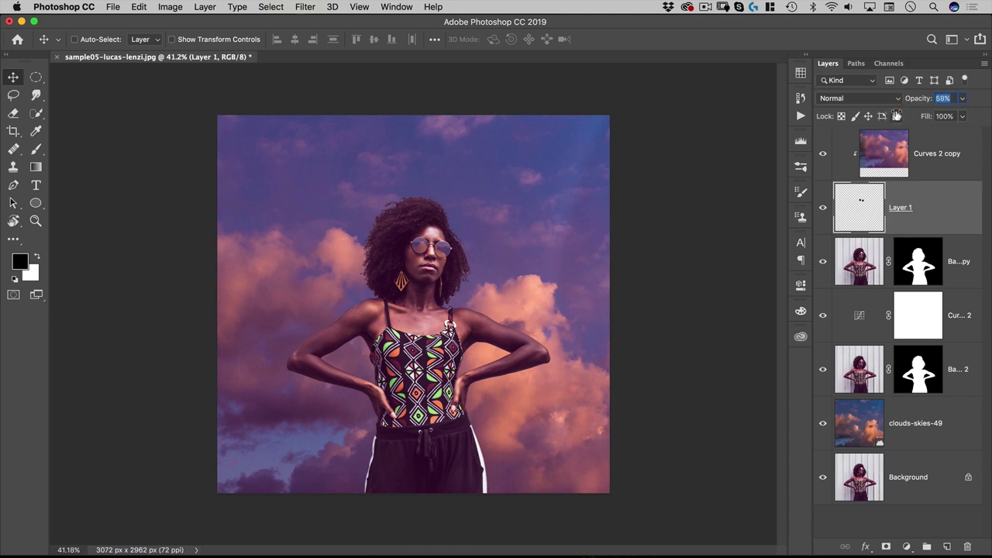
left_click_drag(898, 115, 897, 113)
Reposition the Curves 2 copy clouds so different clouds fill the sunglass lenses
left_click(864, 169)
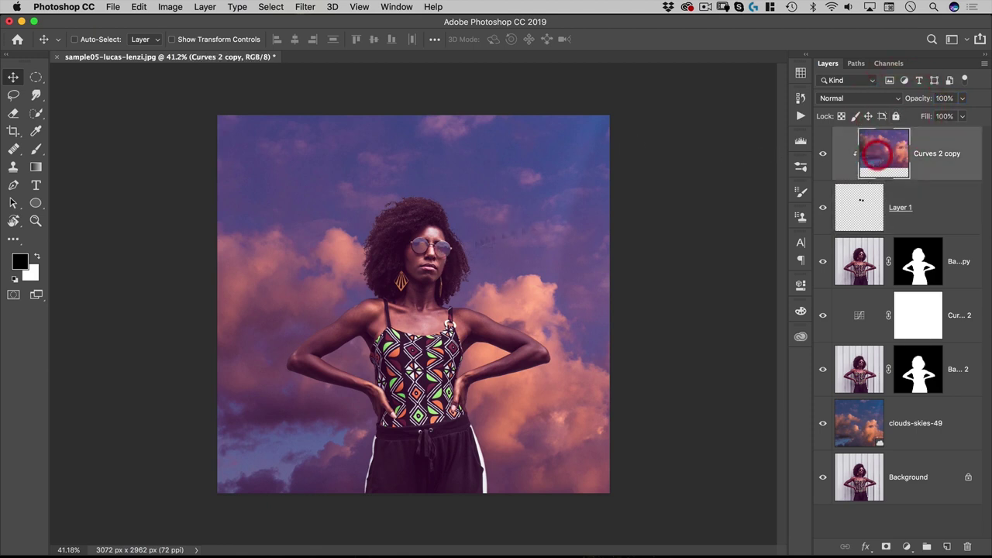
mouse_move(446, 306)
left_mouse_down()
mouse_move(414, 290)
mouse_move(449, 310)
mouse_move(433, 307)
left_mouse_up()
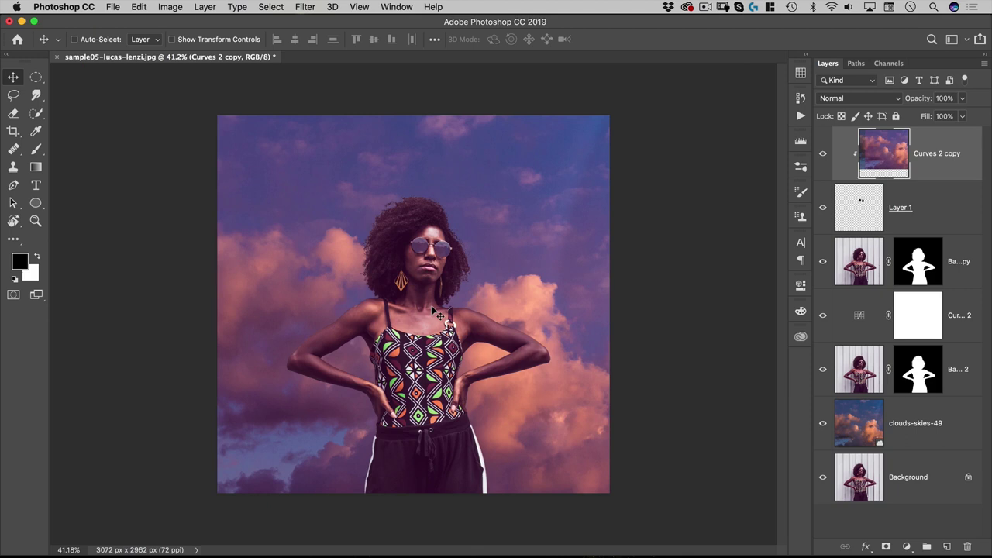
key("Left")
key("shift+Up")
key("shift+Left")
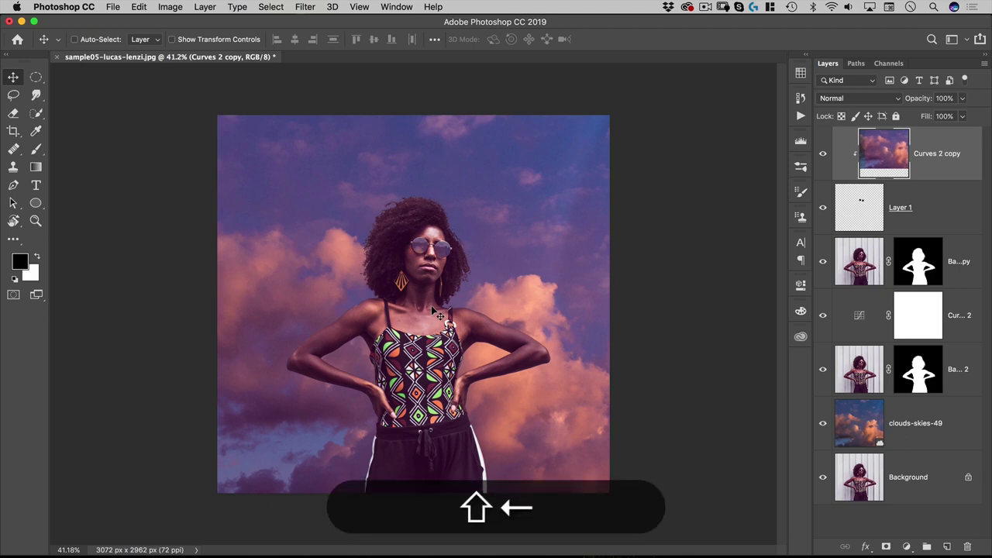
key("shift+Up")
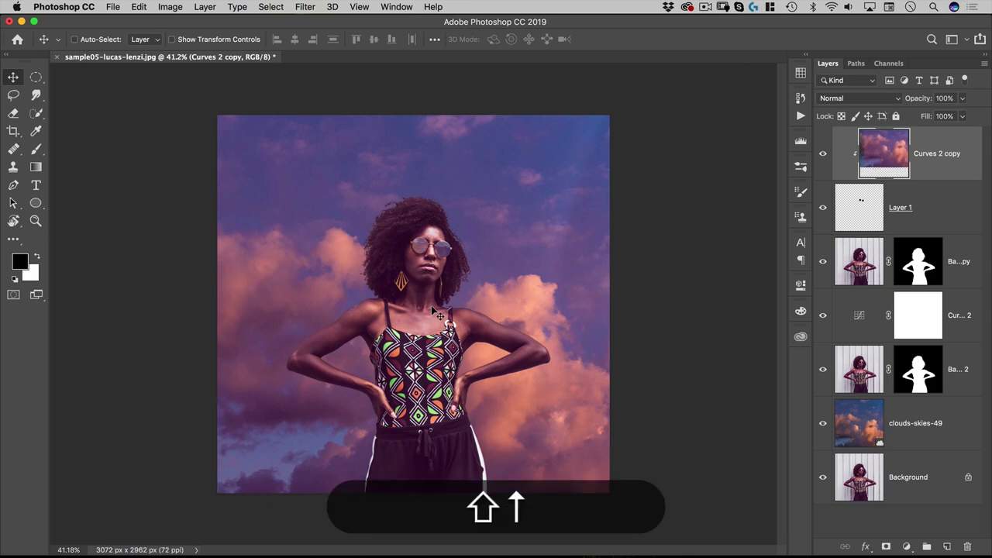
key("shift+Down")
key("shift+Up")
key("shift+Right")
key("shift+Left")
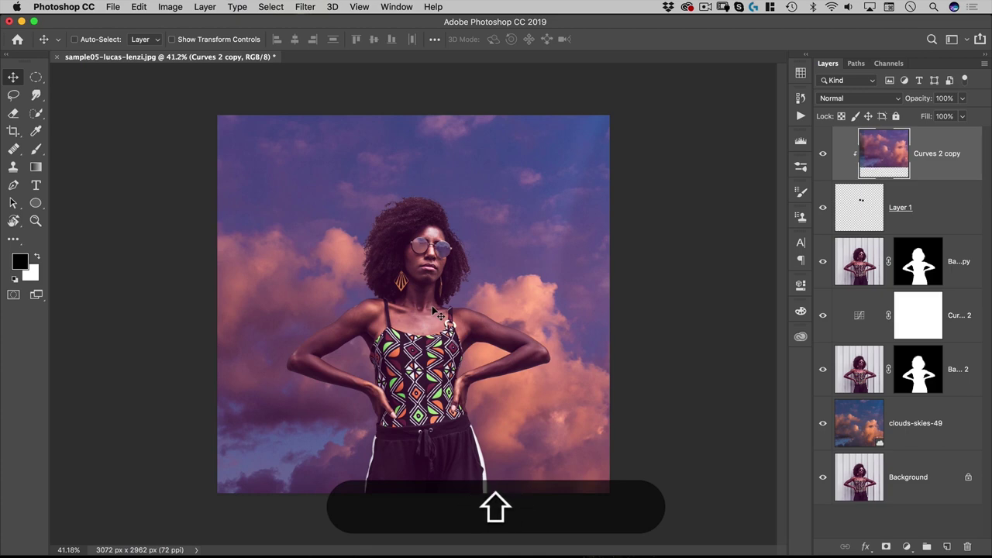